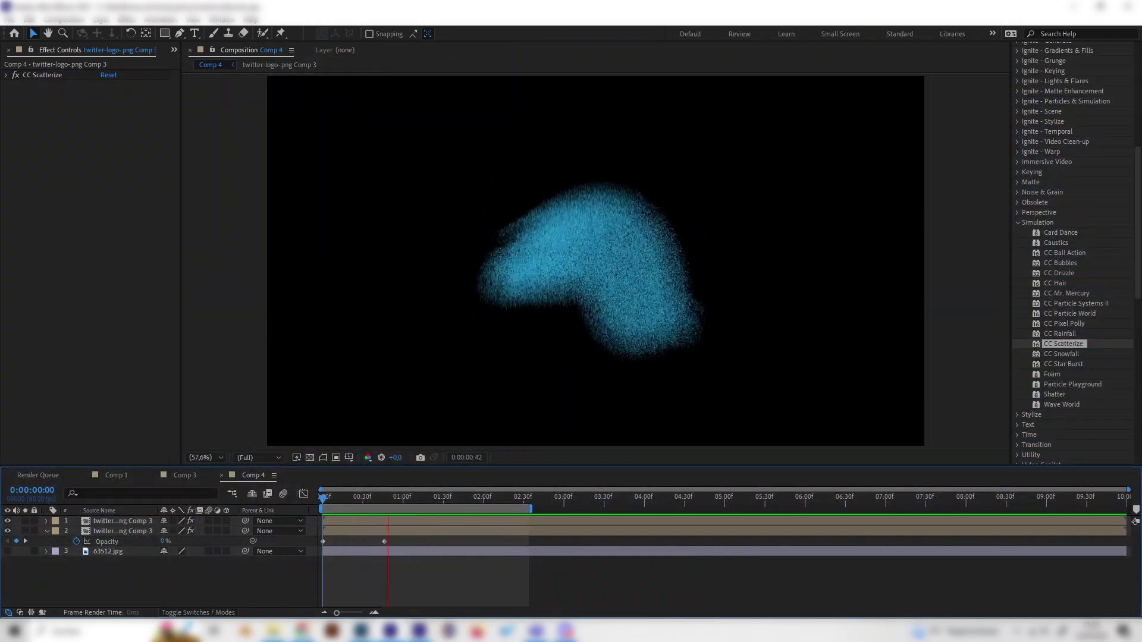
Create a new 1920×1080 composition, Comp 5, from the Project panel
{"action": "left_click", "coordinate": [64, 52]}
{"action": "right_click", "coordinate": [78, 335]}
{"action": "left_click", "coordinate": [97, 341]}
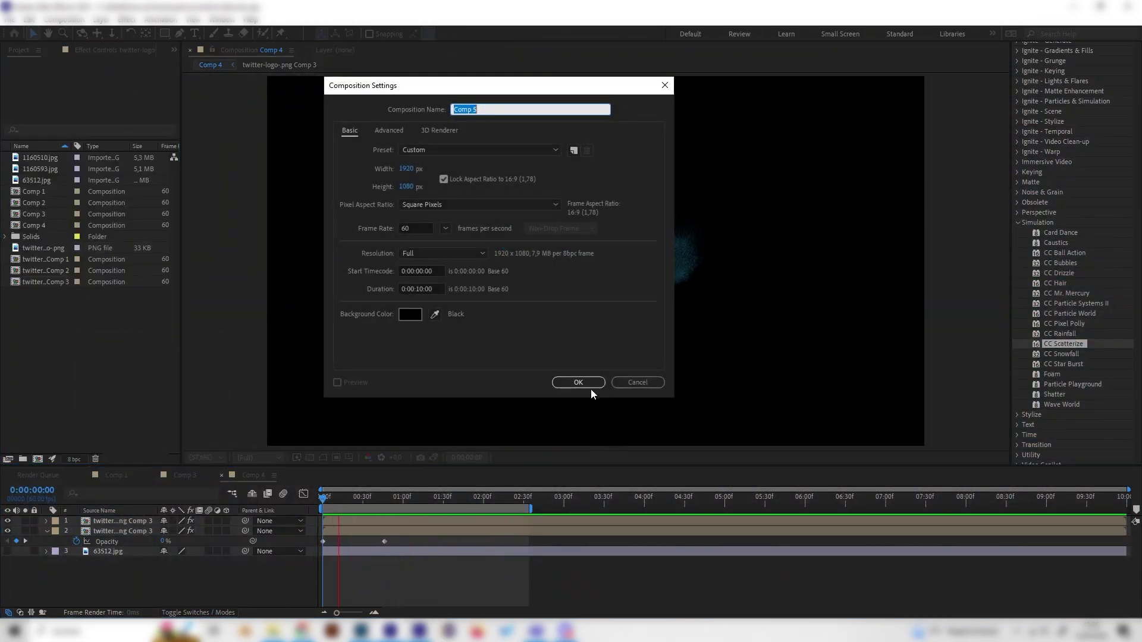
{"action": "left_click", "coordinate": [581, 384]}
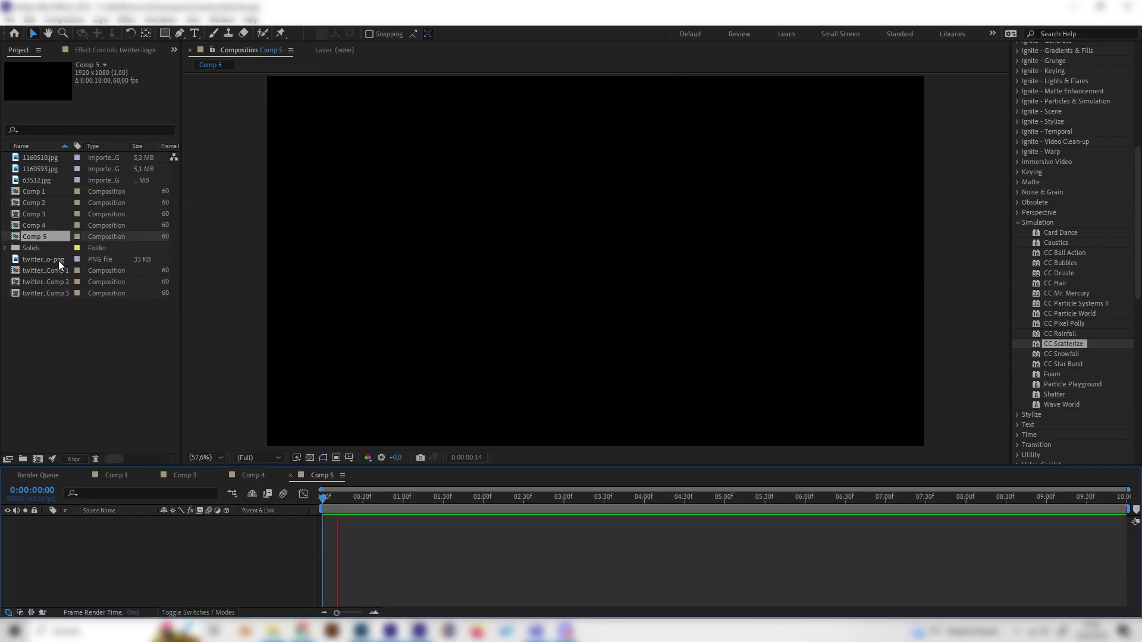
Add the twitter-logo PNG as a layer in Comp 5 and scale it down to 55%
{"action": "left_click", "coordinate": [57, 259]}
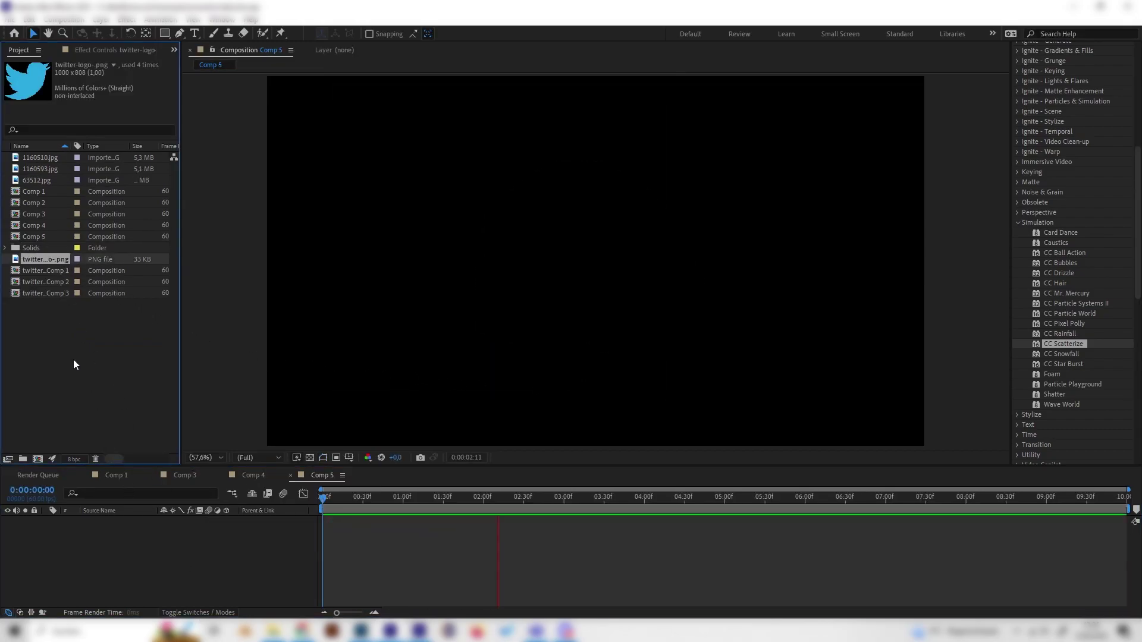
{"action": "key", "text": "space"}
{"action": "left_click_drag", "start_coordinate": [55, 259], "coordinate": [143, 535]}
{"action": "key", "text": "Home"}
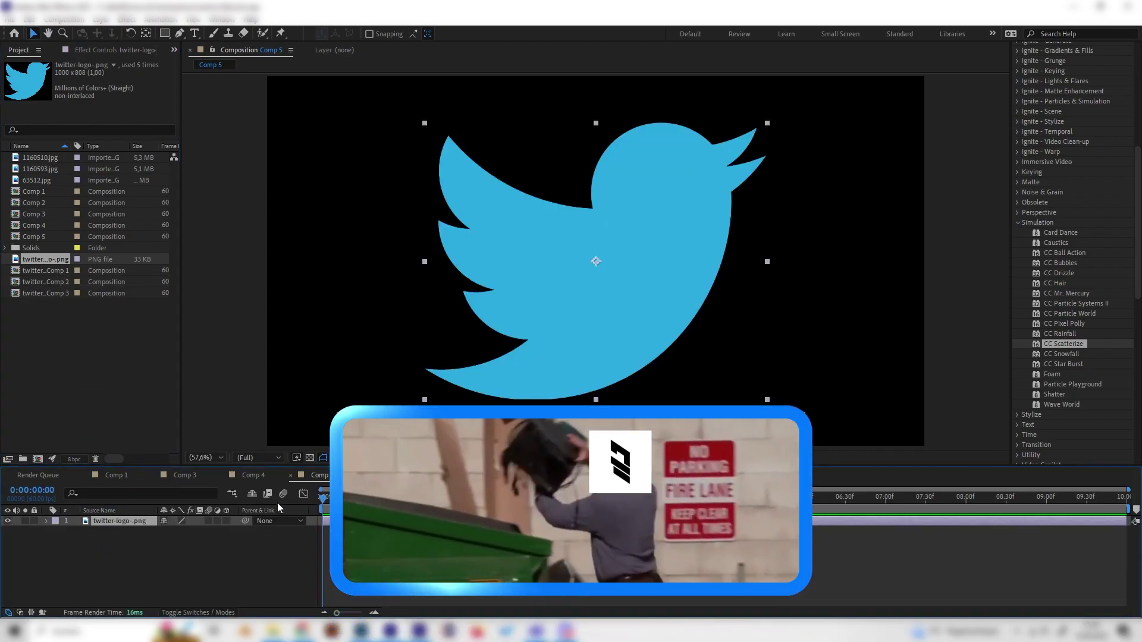
{"action": "key", "text": "s"}
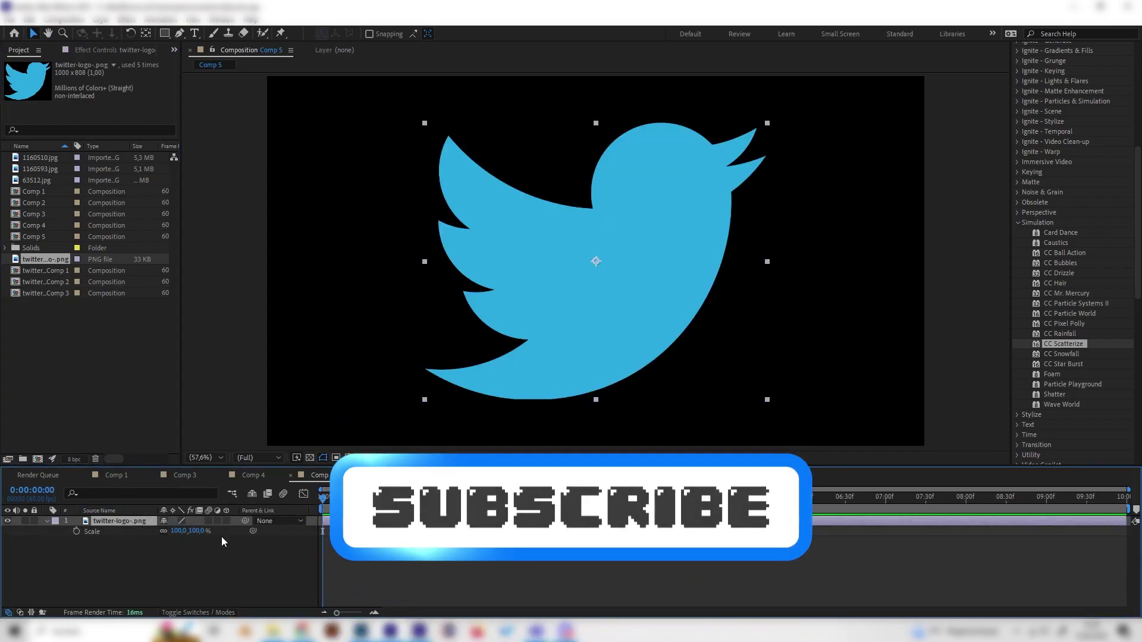
{"action": "left_click_drag", "start_coordinate": [179, 531], "coordinate": [165, 530]}
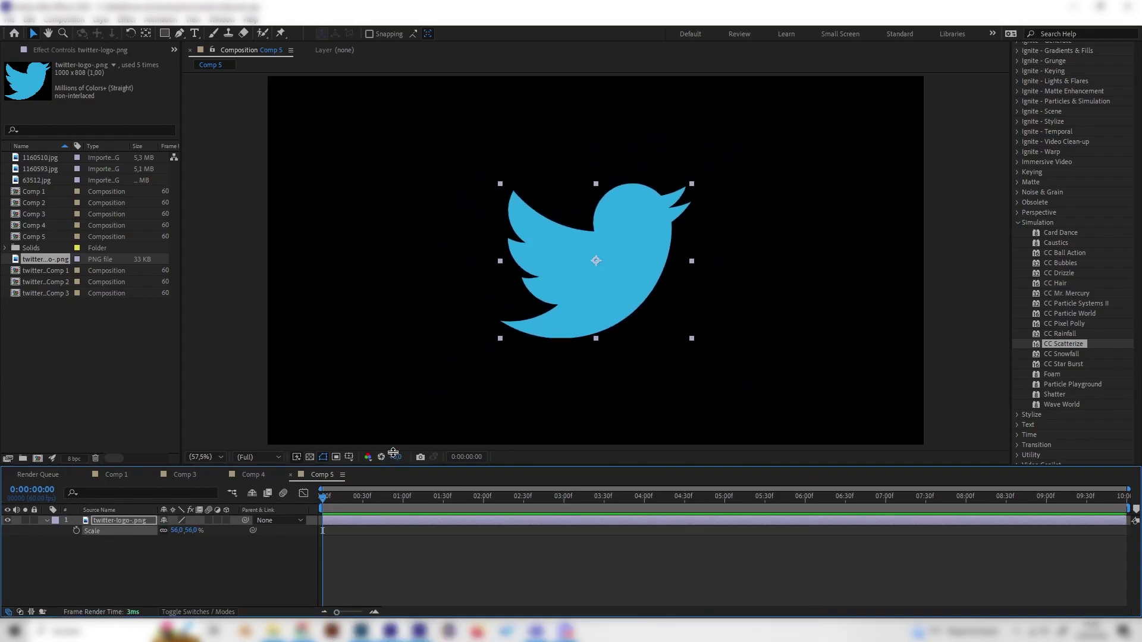
{"action": "left_click_drag", "start_coordinate": [393, 467], "coordinate": [399, 417]}
{"action": "left_click_drag", "start_coordinate": [193, 483], "coordinate": [198, 487]}
{"action": "left_click", "coordinate": [135, 475]}
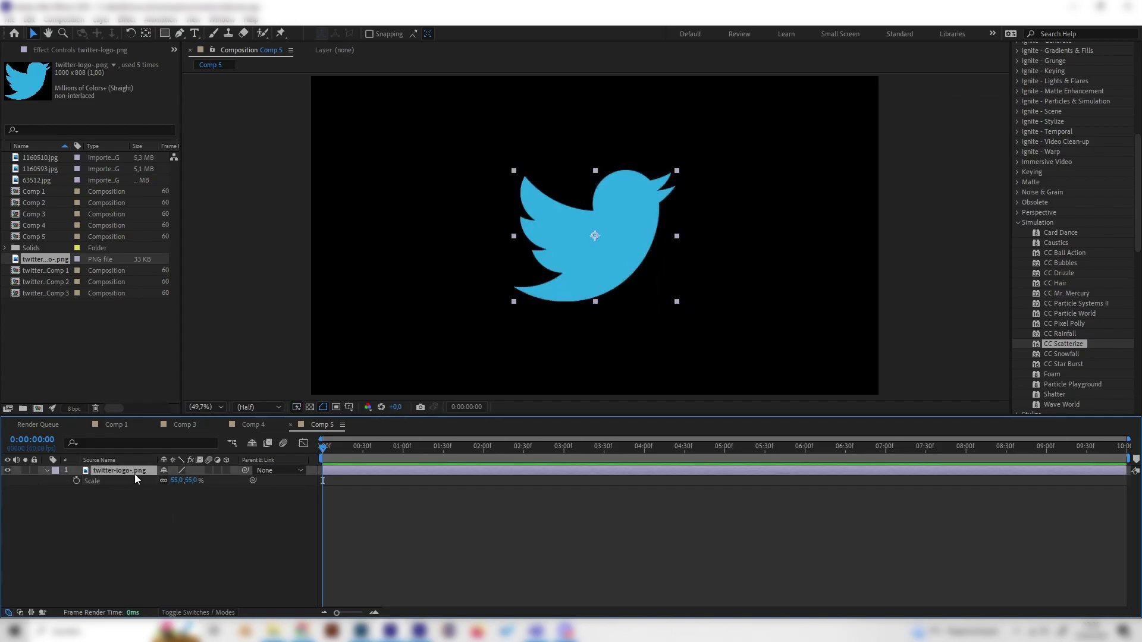
Pre-compose the logo layer into 'twitter-logo-png Comp 4', moving all attributes into it
{"action": "right_click", "coordinate": [136, 473]}
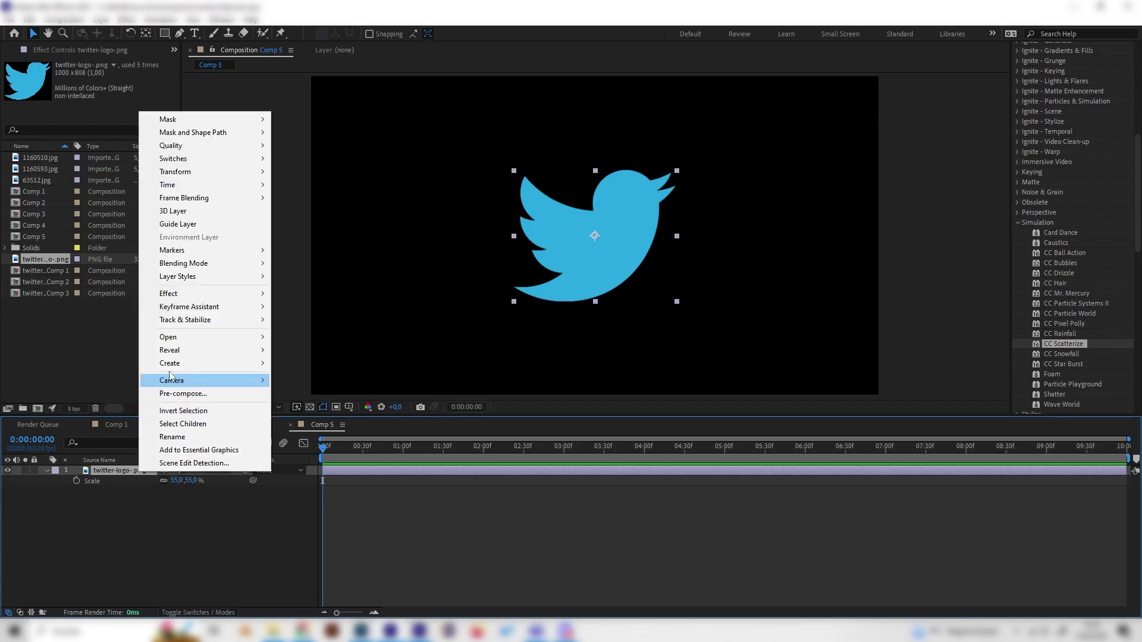
{"action": "left_click", "coordinate": [191, 394]}
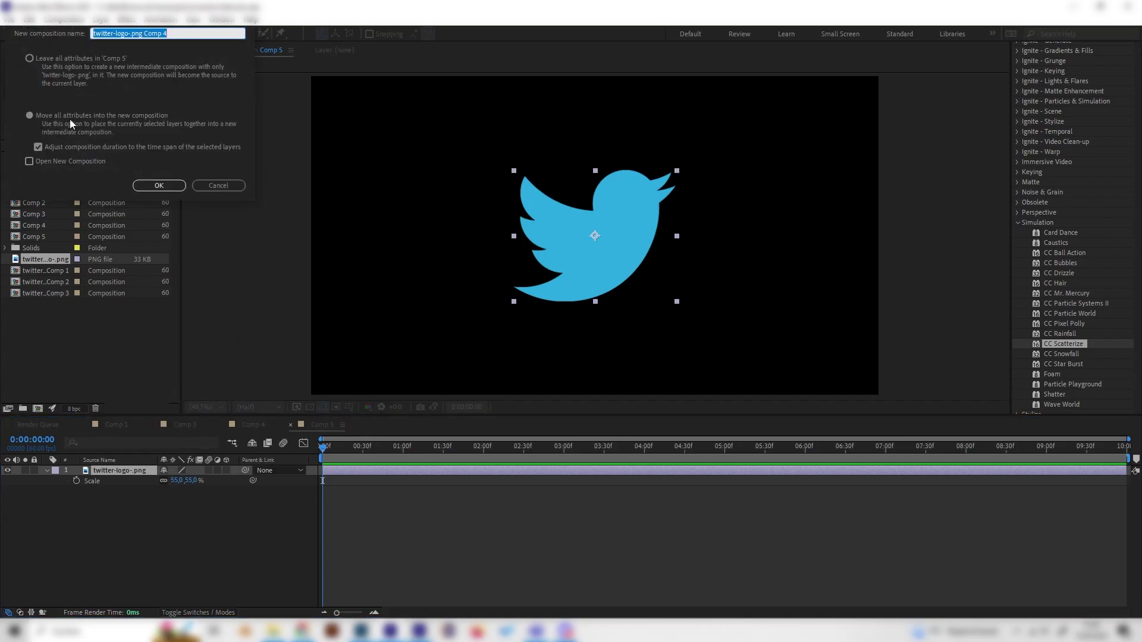
{"action": "left_click", "coordinate": [29, 58]}
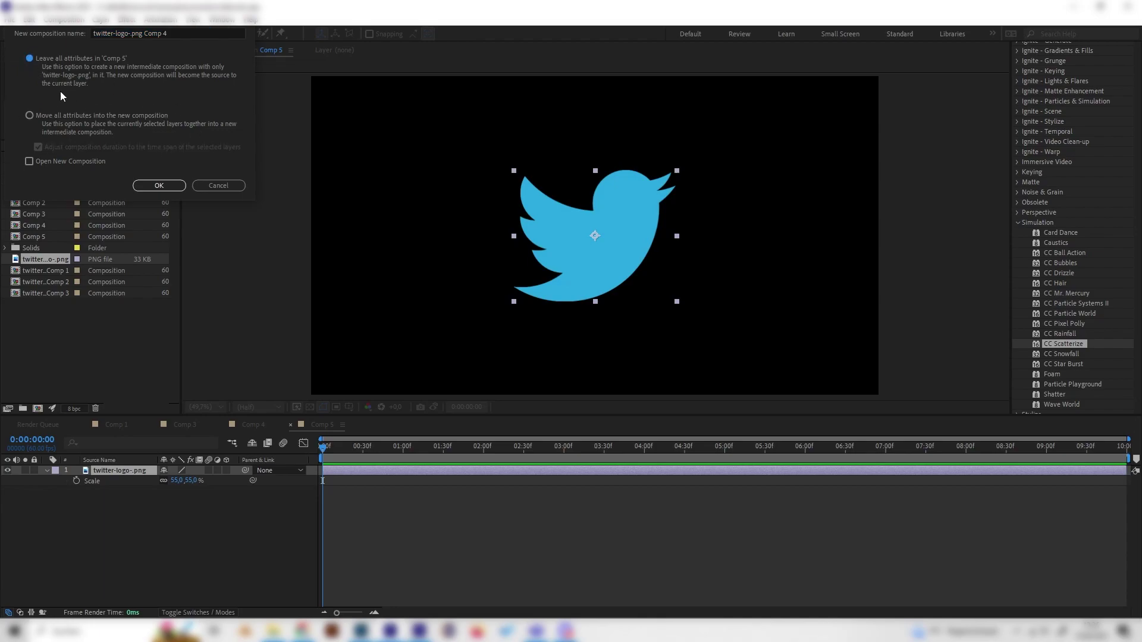
{"action": "left_click", "coordinate": [30, 116]}
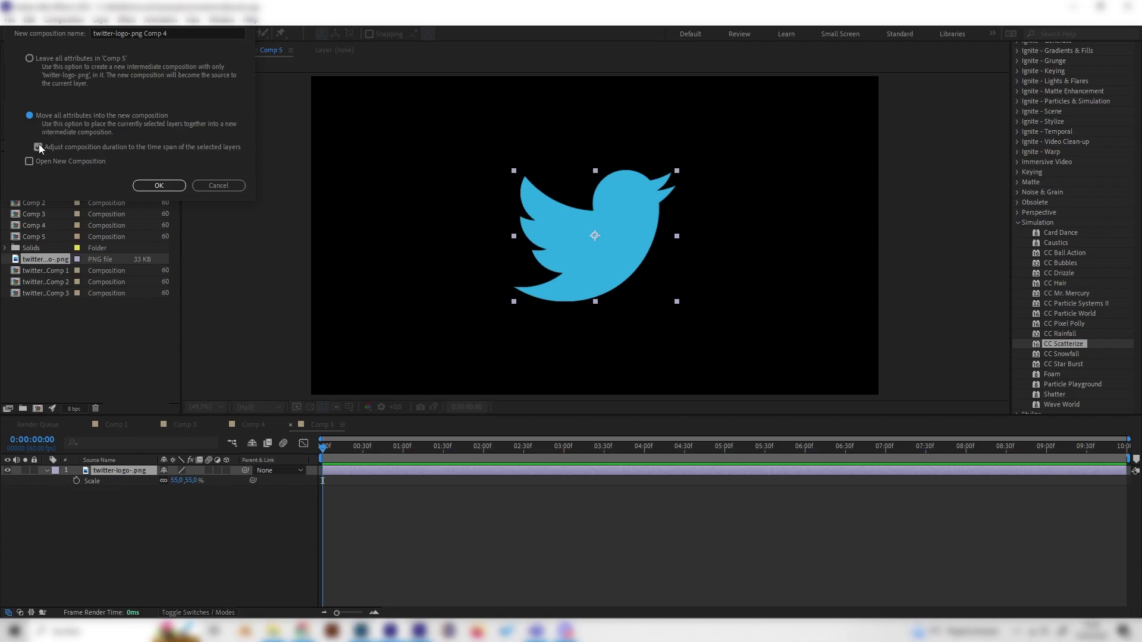
{"action": "left_click", "coordinate": [166, 186]}
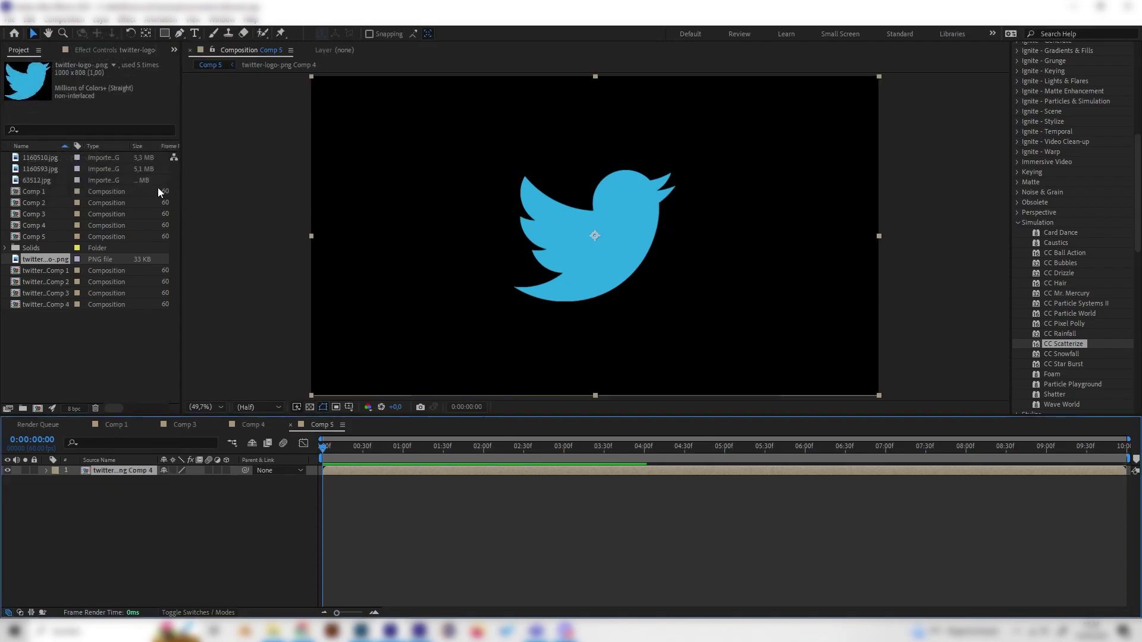
Search effects for 'scat' and apply CC Scatterize to the nested logo layer
{"action": "right_click", "coordinate": [115, 507]}
{"action": "left_click", "coordinate": [84, 513]}
{"action": "scroll", "coordinate": [1058, 255], "scroll_direction": "up", "scroll_amount": 6}
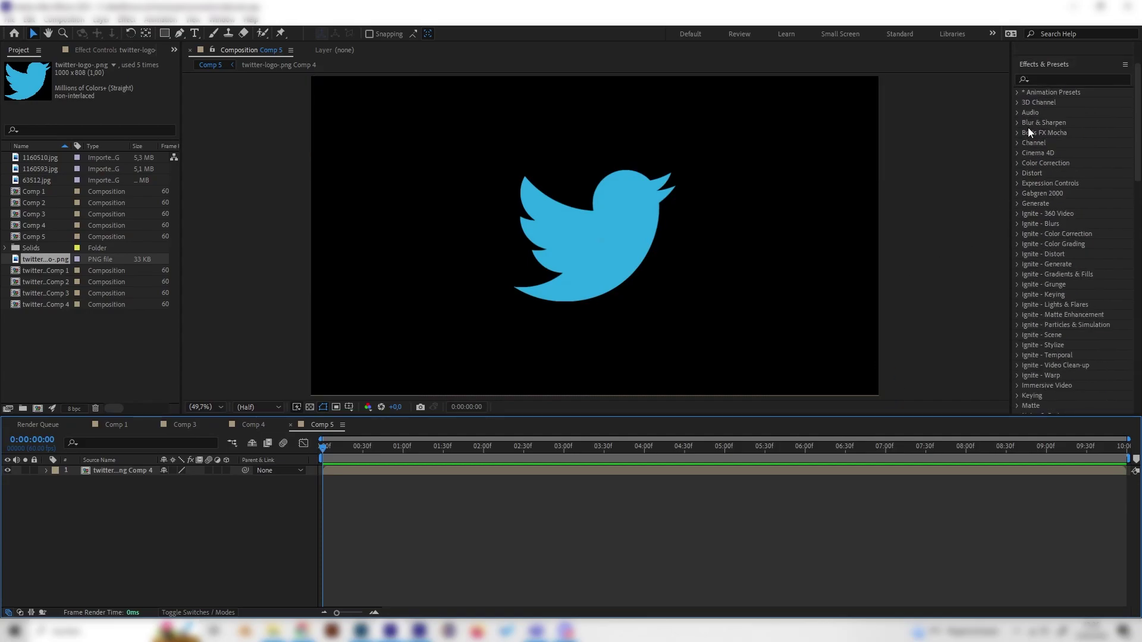
{"action": "left_click", "coordinate": [1032, 78]}
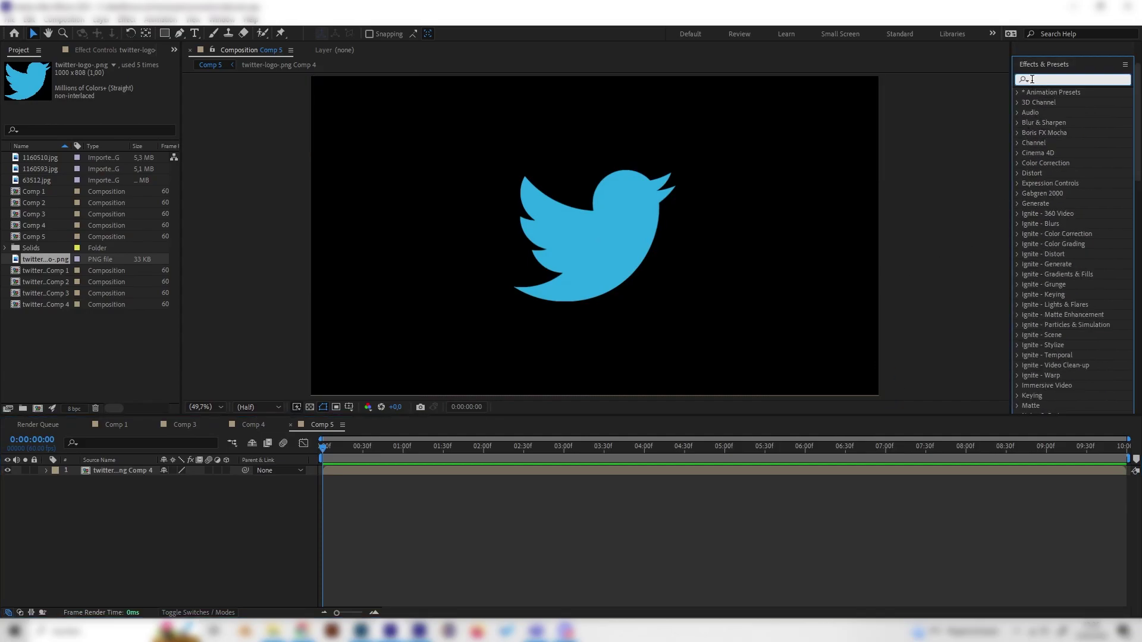
{"action": "type", "text": "sc"}
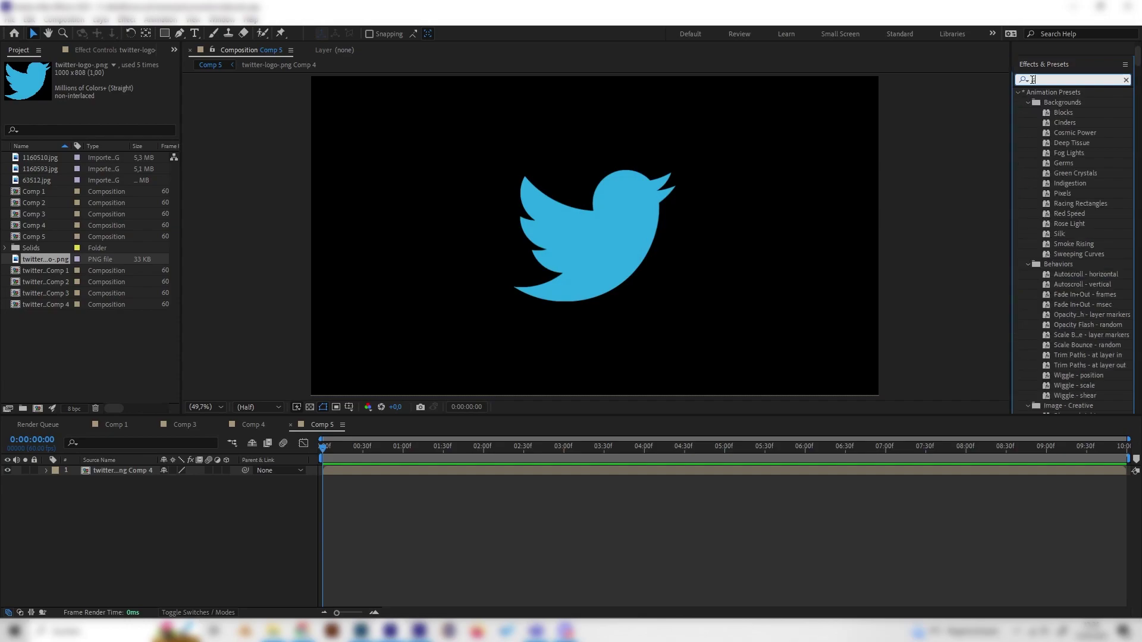
{"action": "type", "text": "a"}
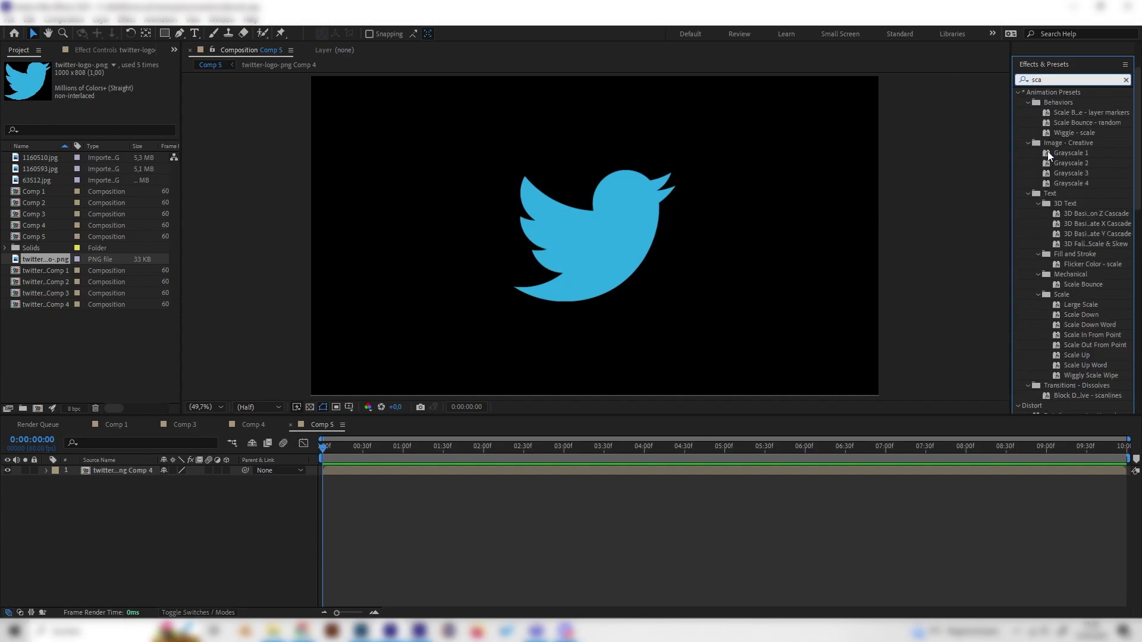
{"action": "type", "text": "t"}
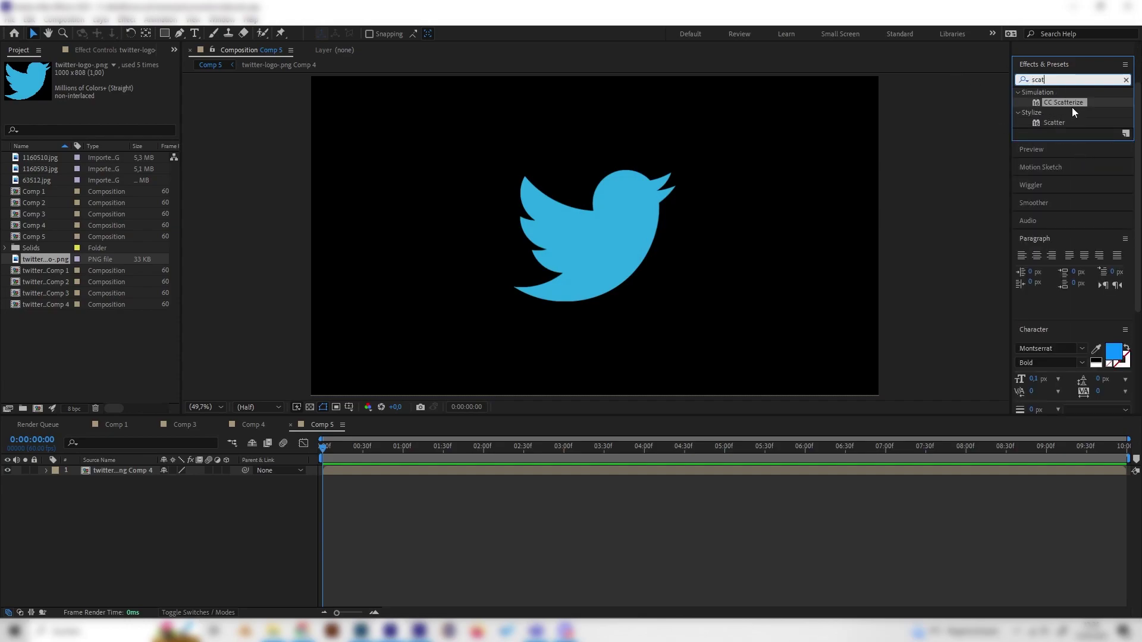
{"action": "left_click_drag", "start_coordinate": [1066, 102], "coordinate": [137, 472]}
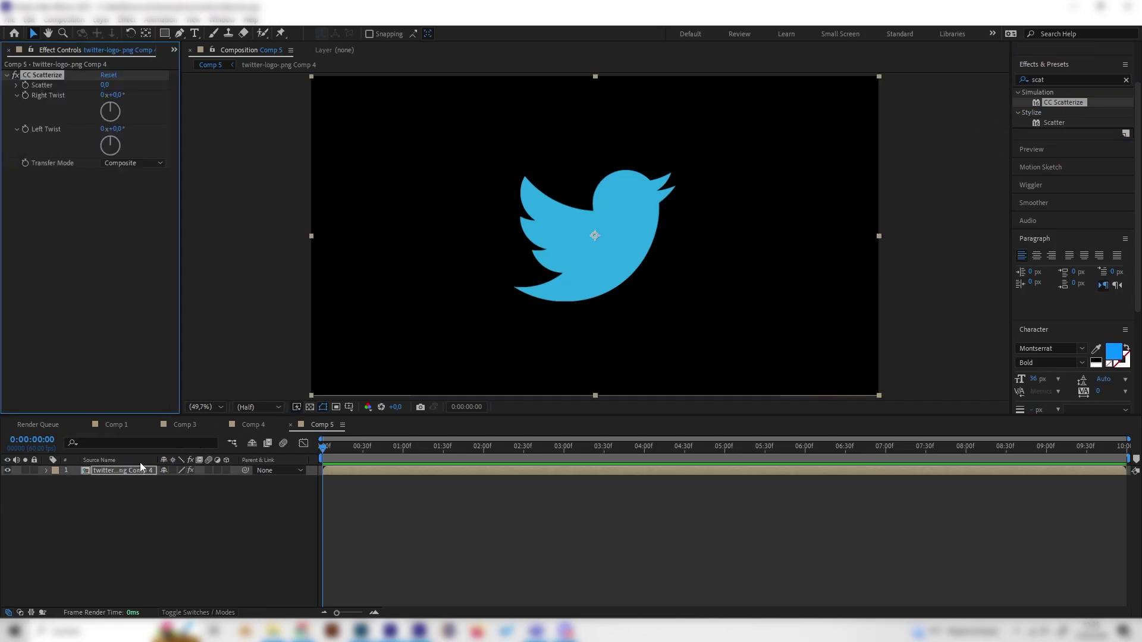
{"action": "left_click_drag", "start_coordinate": [338, 448], "coordinate": [487, 448]}
{"action": "left_click", "coordinate": [260, 426]}
Keyframe CC Scatterize Right Twist at 0:00 with a value of 1x+90°
{"action": "left_click", "coordinate": [322, 425]}
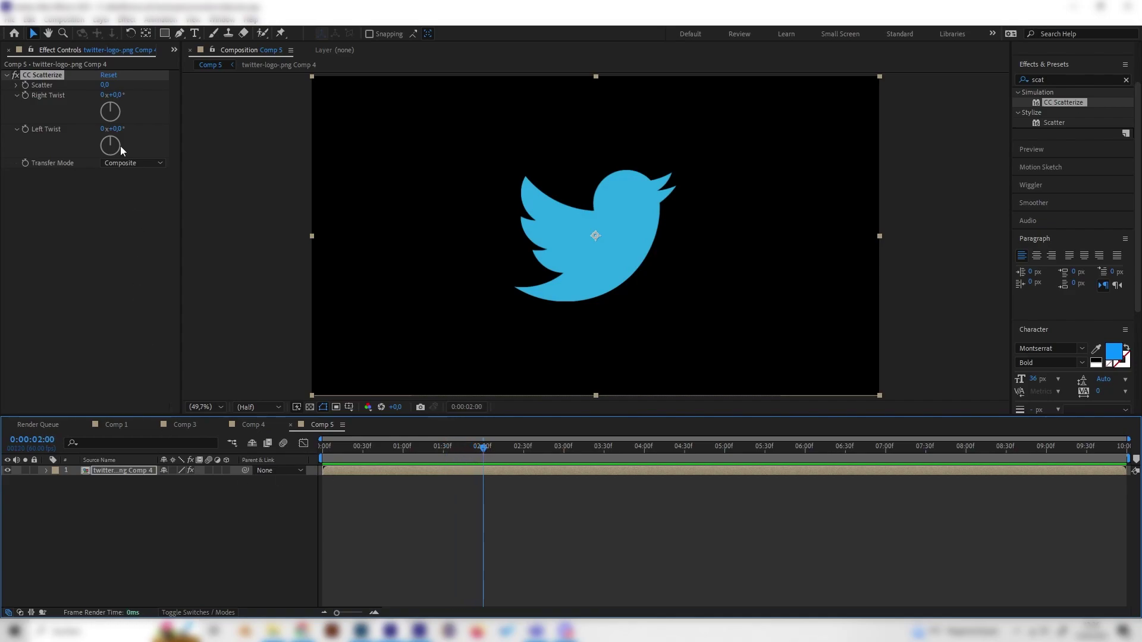
{"action": "left_click", "coordinate": [30, 95]}
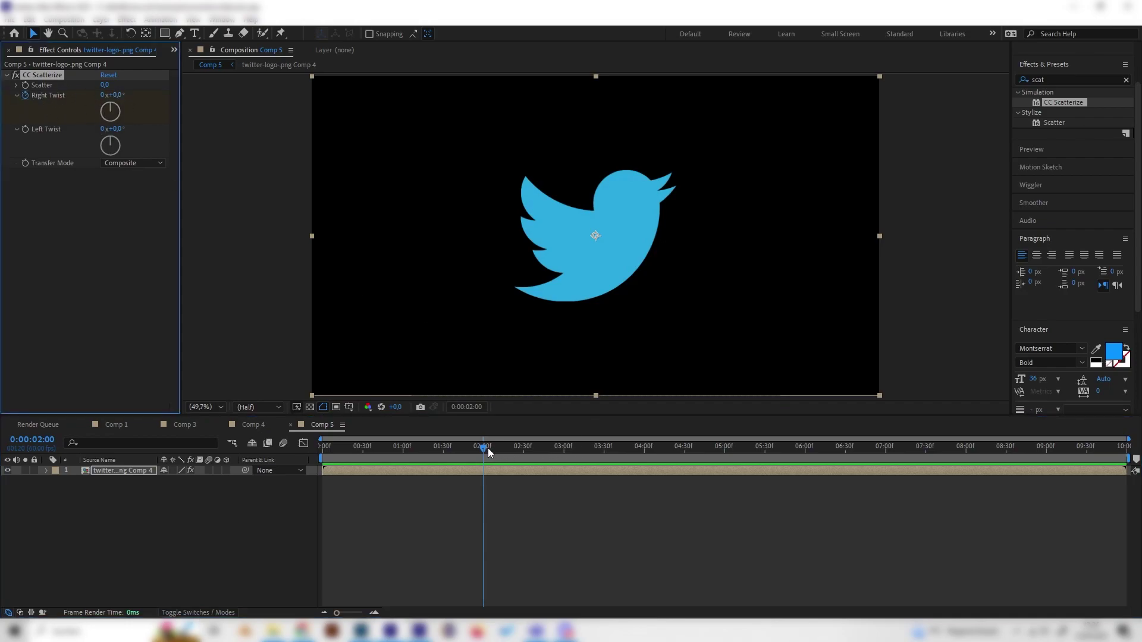
{"action": "left_click_drag", "start_coordinate": [483, 449], "coordinate": [296, 455]}
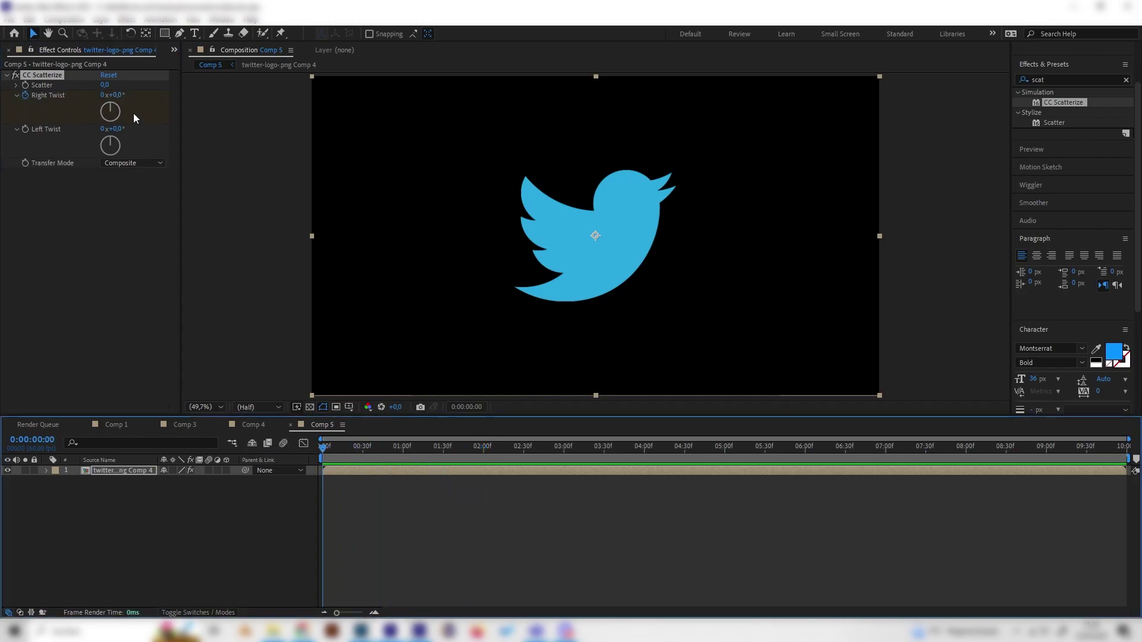
{"action": "mouse_move", "coordinate": [113, 108]}
{"action": "left_mouse_down"}
{"action": "mouse_move", "coordinate": [123, 132]}
{"action": "mouse_move", "coordinate": [100, 139]}
{"action": "mouse_move", "coordinate": [96, 115]}
{"action": "mouse_move", "coordinate": [118, 107]}
{"action": "mouse_move", "coordinate": [109, 103]}
{"action": "left_mouse_up"}
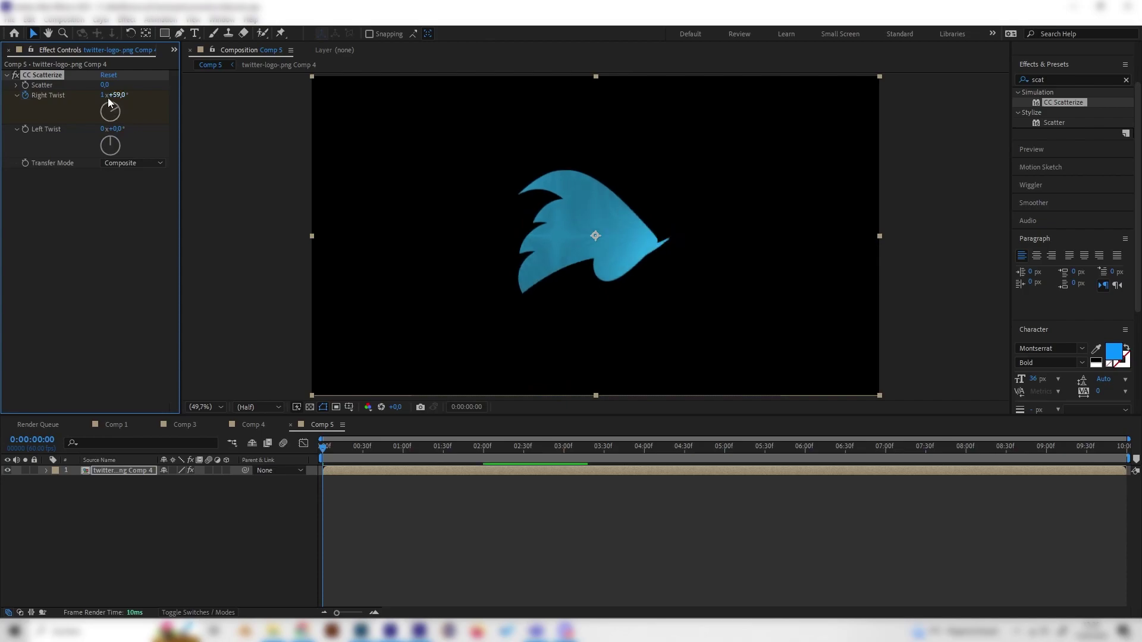
{"action": "left_click", "coordinate": [117, 95]}
{"action": "type", "text": "90"}
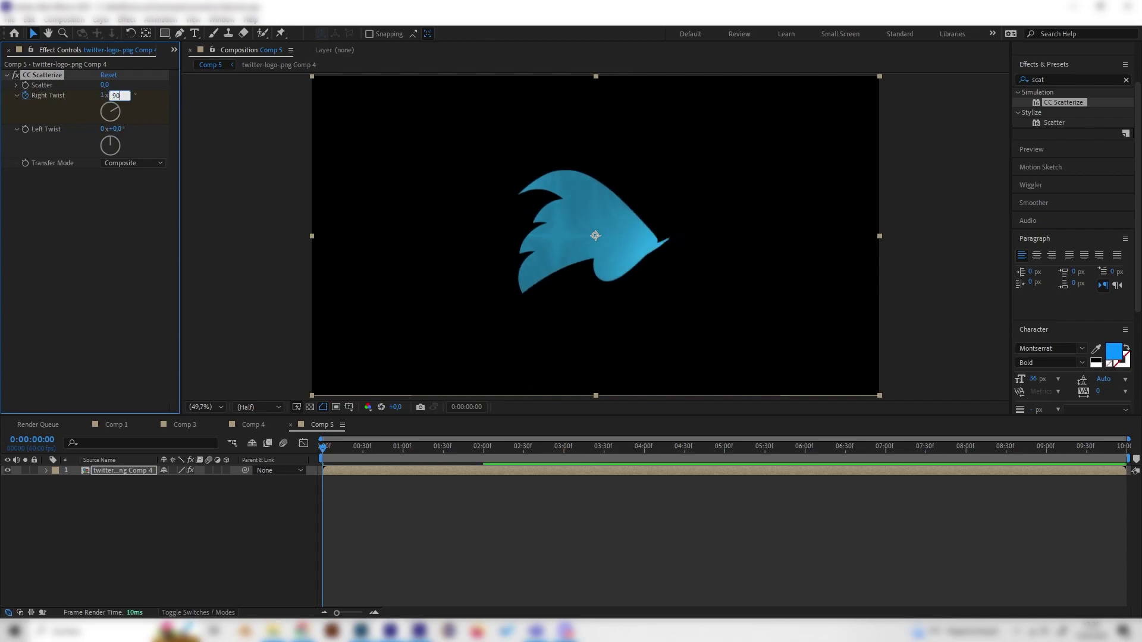
{"action": "key", "text": "Return"}
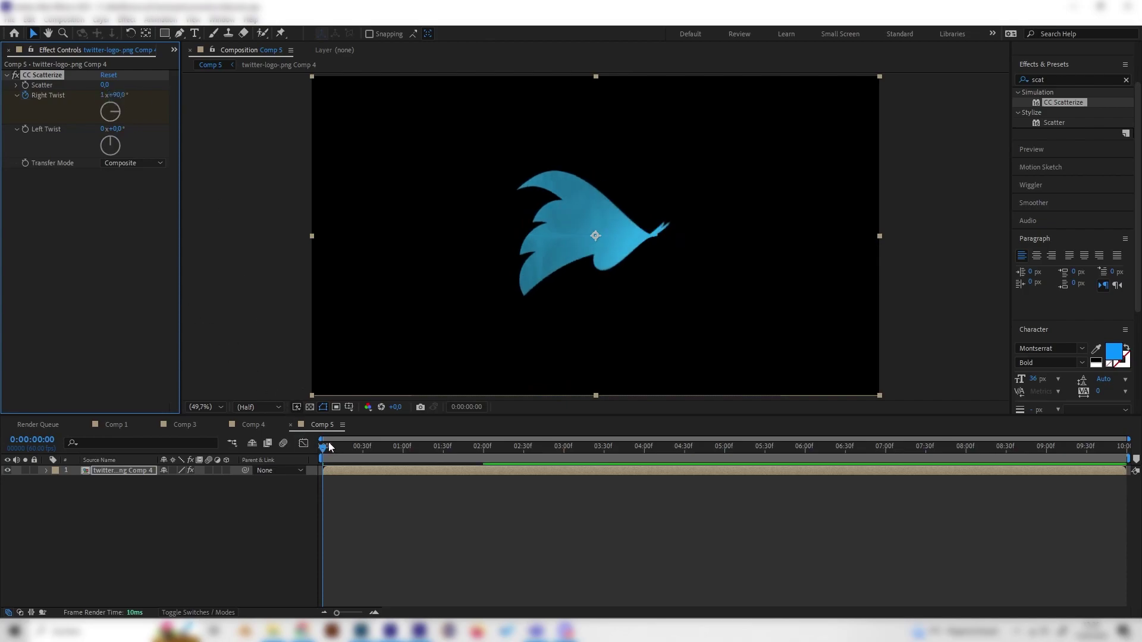
{"action": "left_click_drag", "start_coordinate": [331, 447], "coordinate": [436, 448]}
Select both Right Twist keyframes in the Graph Editor and apply Easy Ease
{"action": "left_click", "coordinate": [47, 470]}
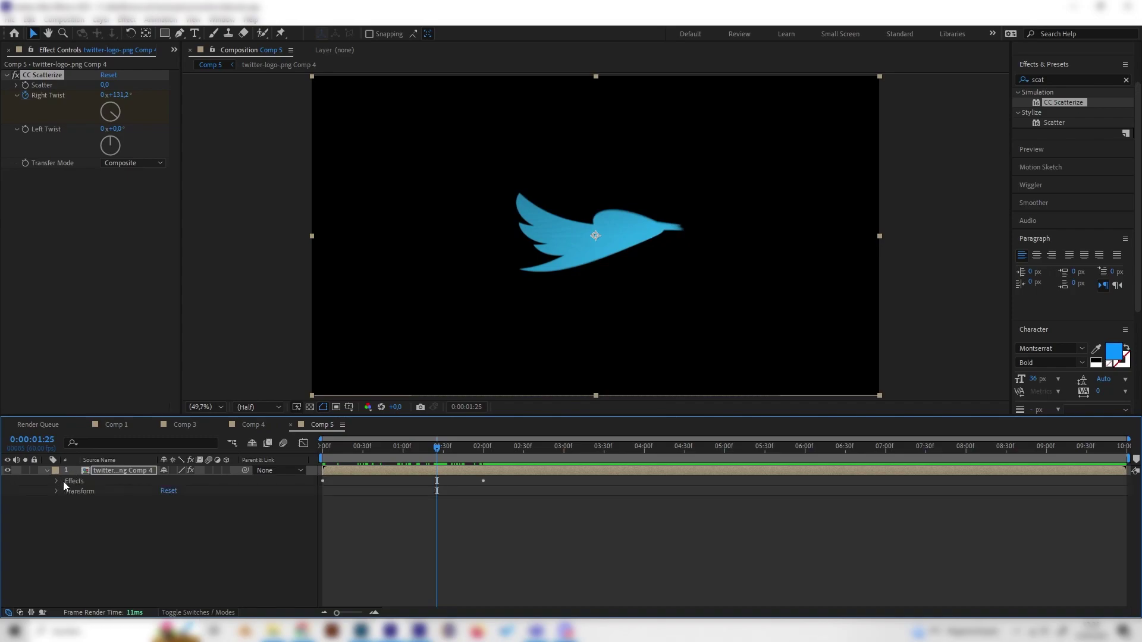
{"action": "left_click", "coordinate": [55, 481]}
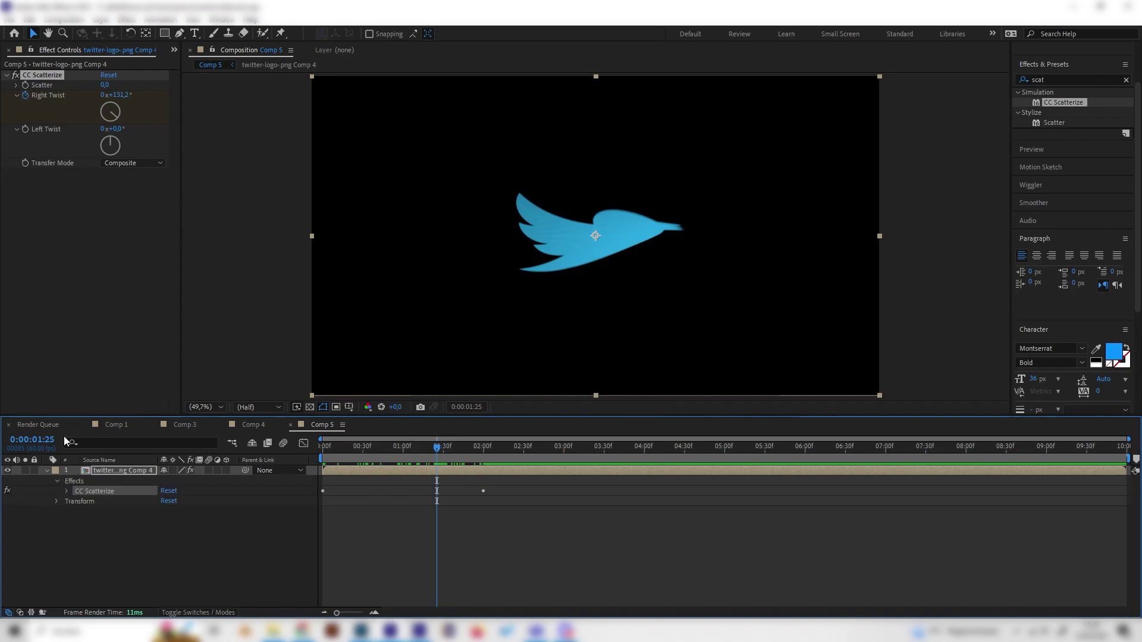
{"action": "left_click", "coordinate": [67, 491]}
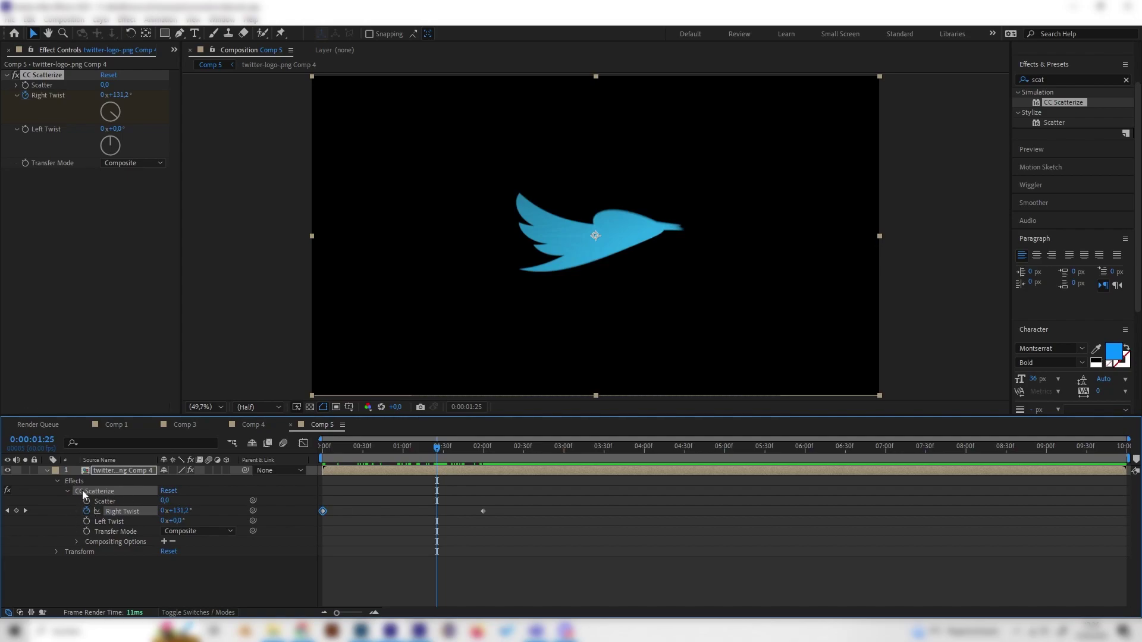
{"action": "left_click", "coordinate": [129, 513]}
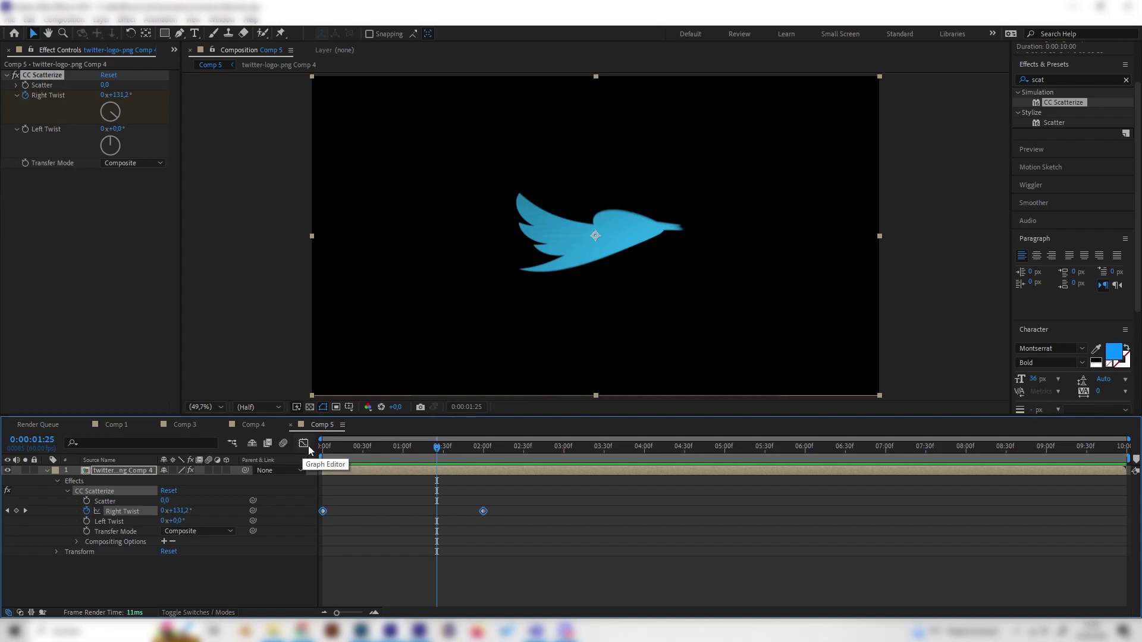
{"action": "left_click", "coordinate": [303, 445]}
{"action": "left_click", "coordinate": [116, 512]}
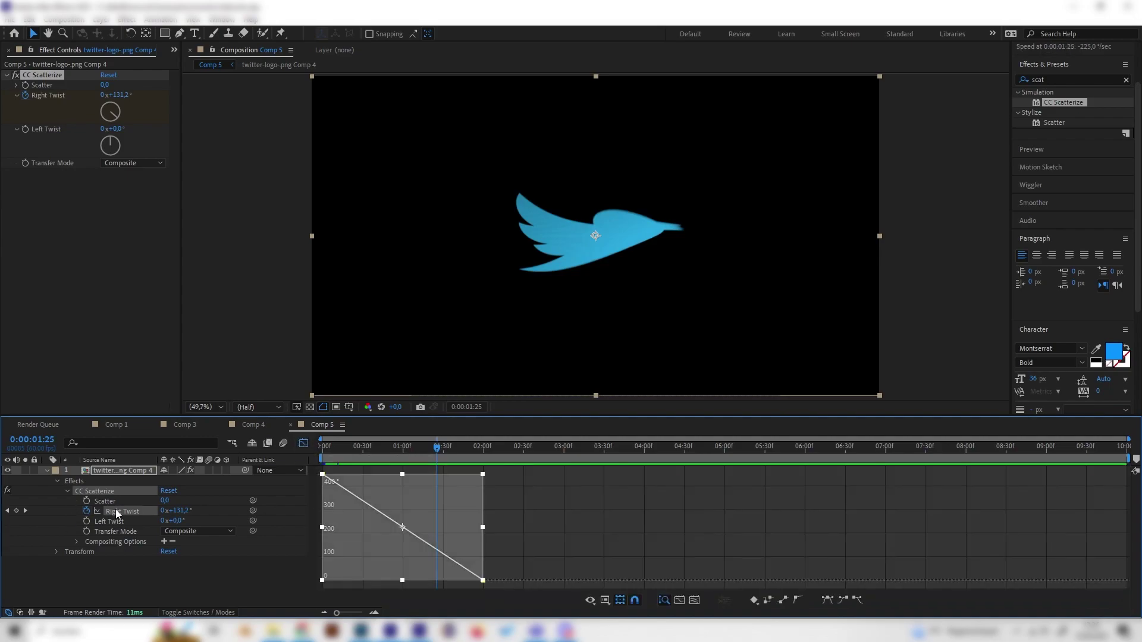
{"action": "left_click", "coordinate": [834, 603]}
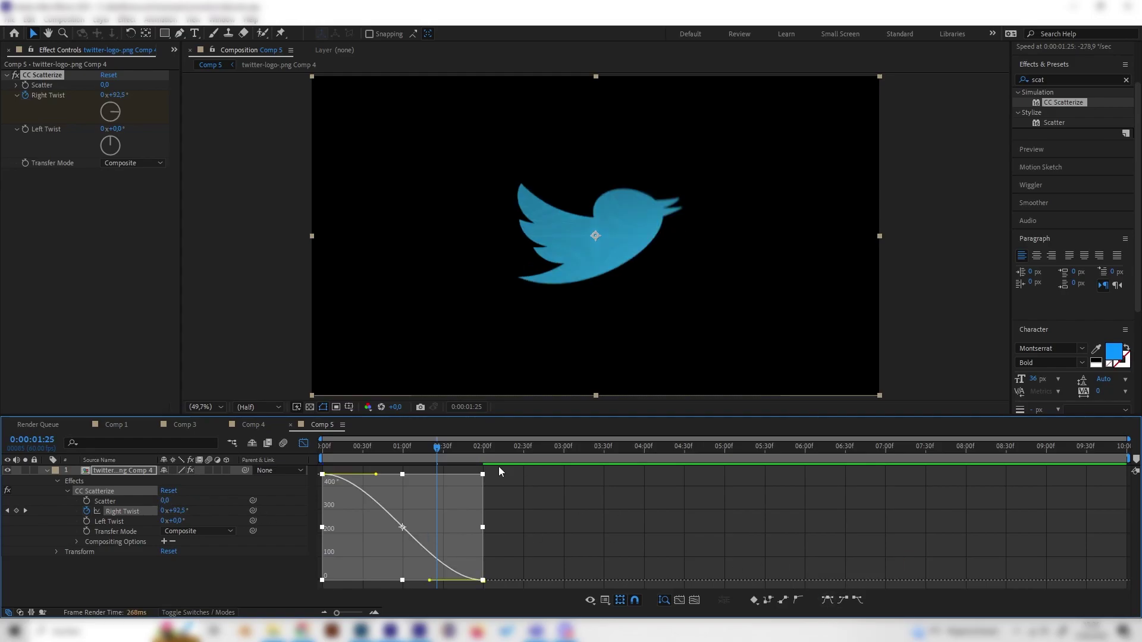
{"action": "left_click_drag", "start_coordinate": [438, 453], "coordinate": [322, 458]}
{"action": "key", "text": "space"}
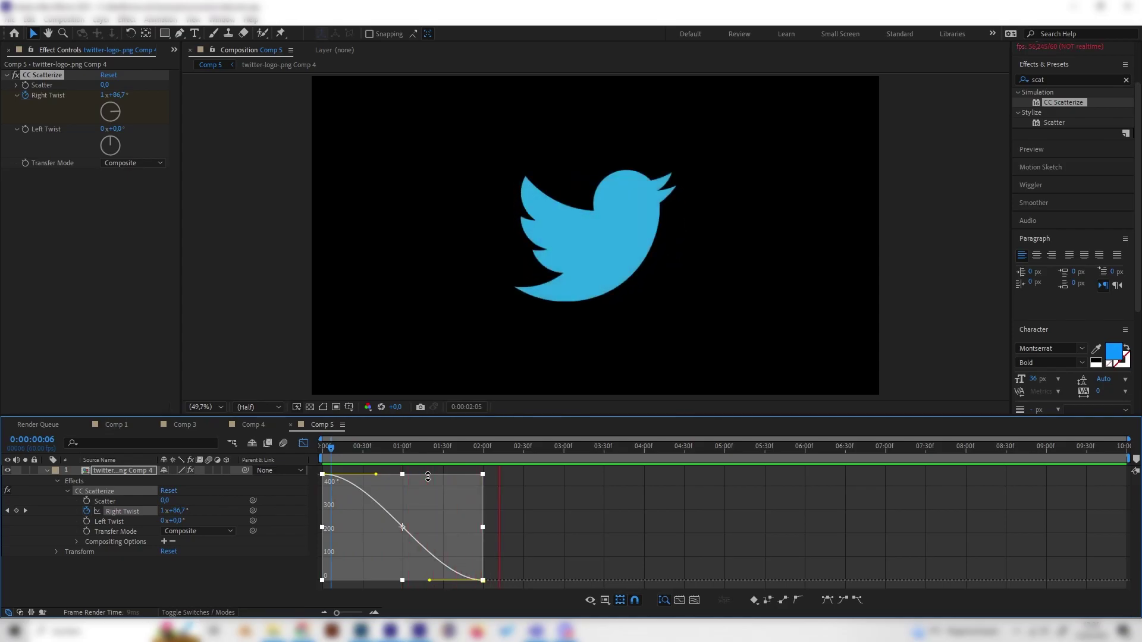
{"action": "key", "text": "space"}
Lengthen the final Right Twist keyframe's ease handle and preview the slower untwist
{"action": "left_click", "coordinate": [452, 448]}
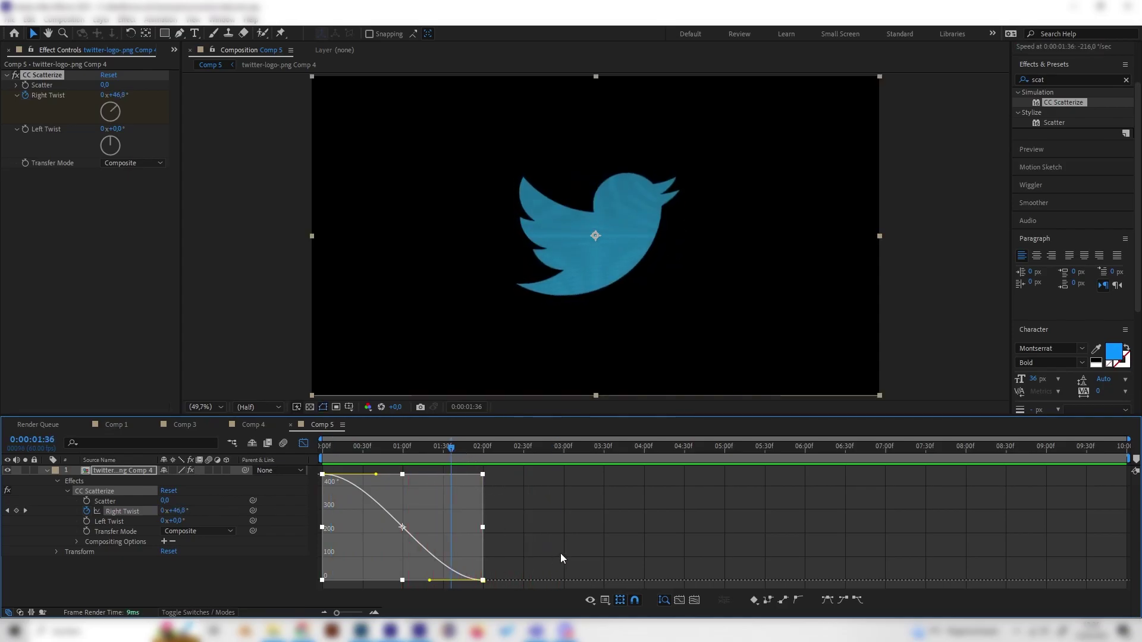
{"action": "left_click", "coordinate": [483, 580]}
{"action": "left_click_drag", "start_coordinate": [429, 580], "coordinate": [412, 580]}
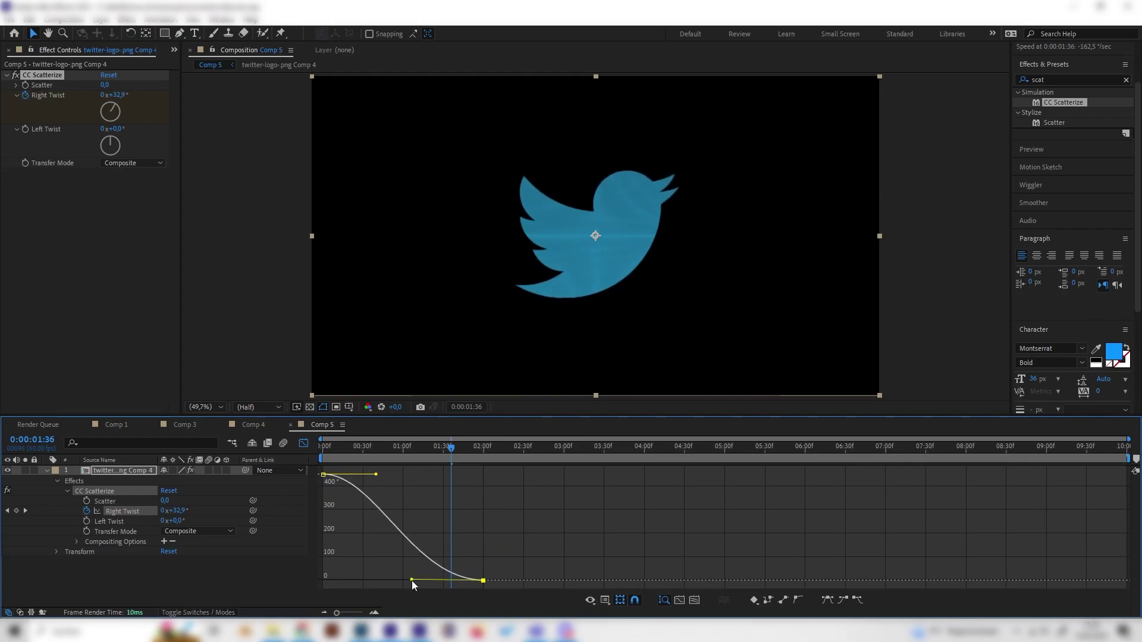
{"action": "left_click_drag", "start_coordinate": [451, 450], "coordinate": [392, 451]}
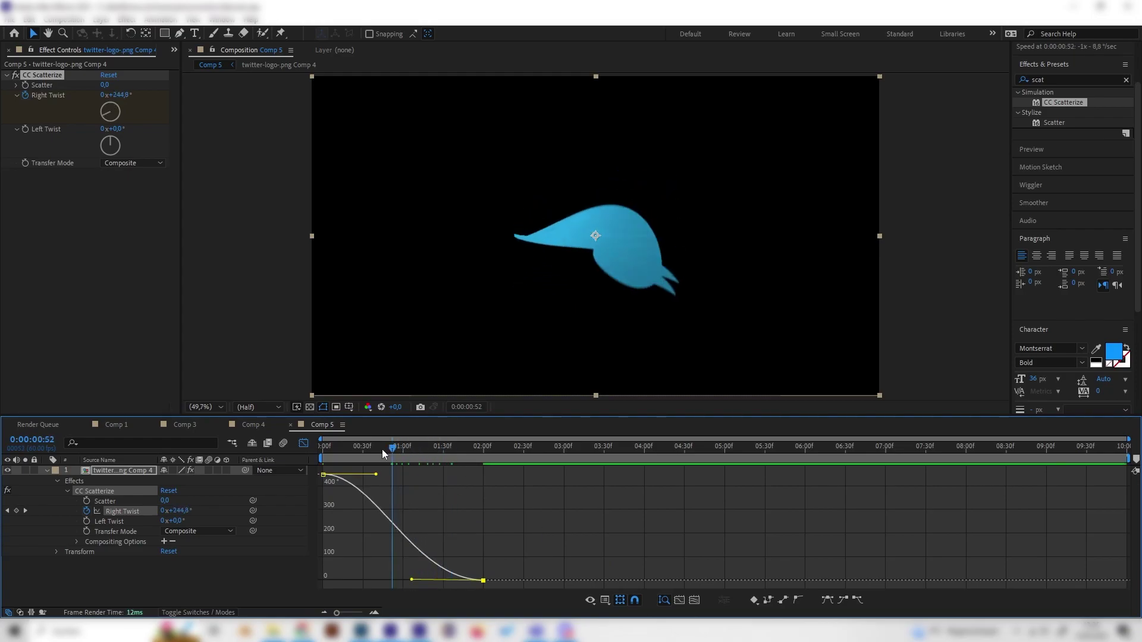
{"action": "key", "text": "space"}
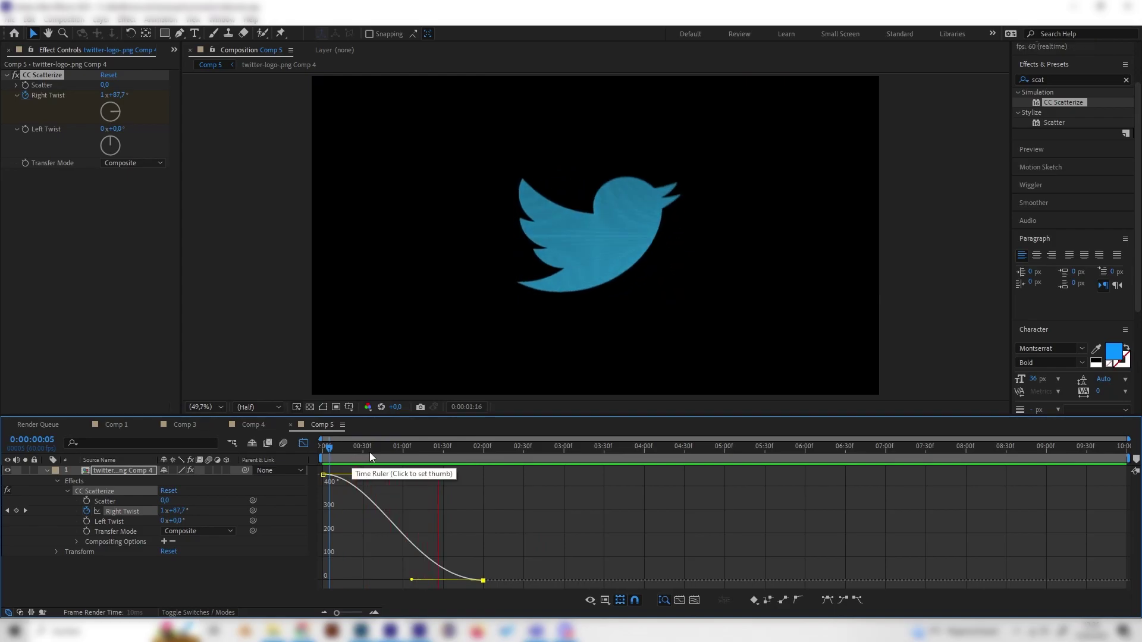
{"action": "key", "text": "space"}
{"action": "left_click", "coordinate": [304, 445]}
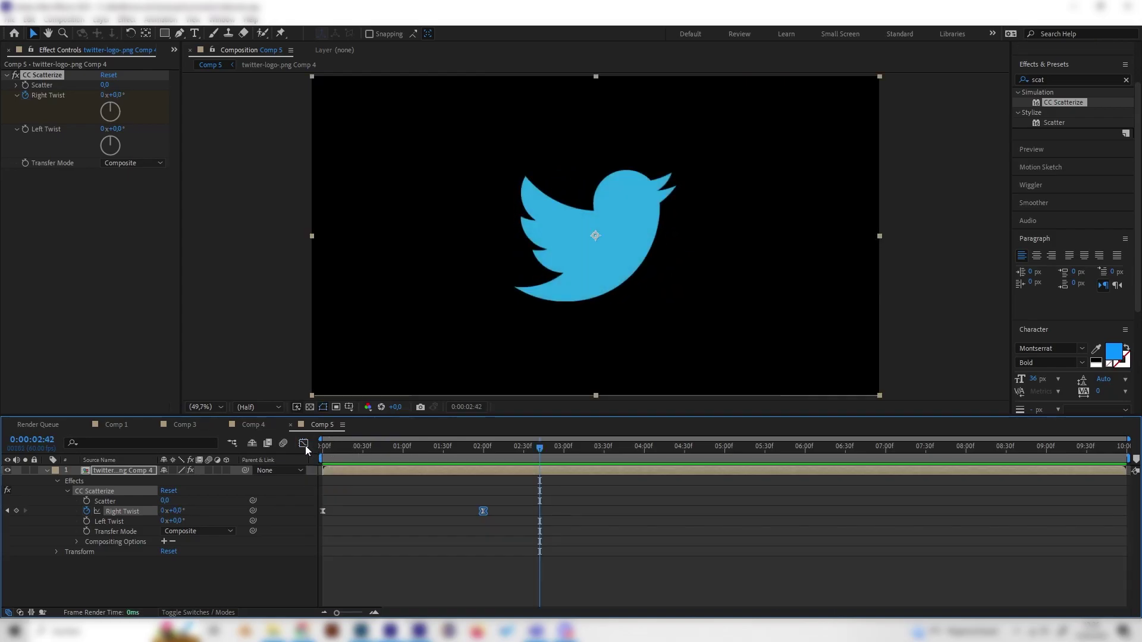
{"action": "left_click_drag", "start_coordinate": [419, 456], "coordinate": [309, 459]}
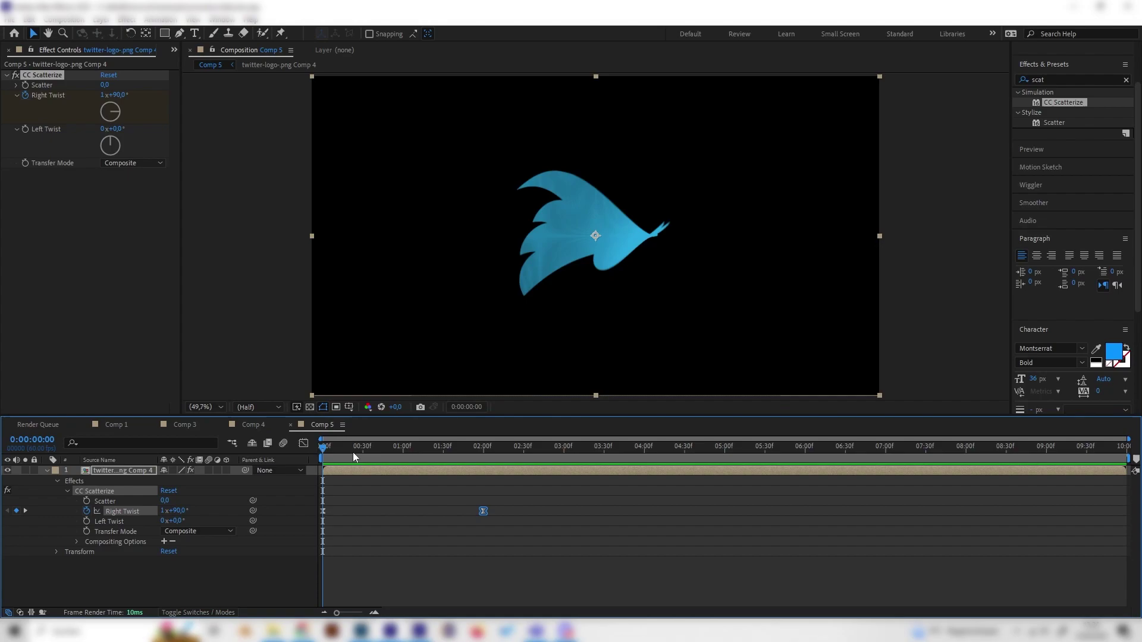
Keyframe Scatter at 0 at 2 seconds and at 50 at 0:00
{"action": "left_click", "coordinate": [109, 472]}
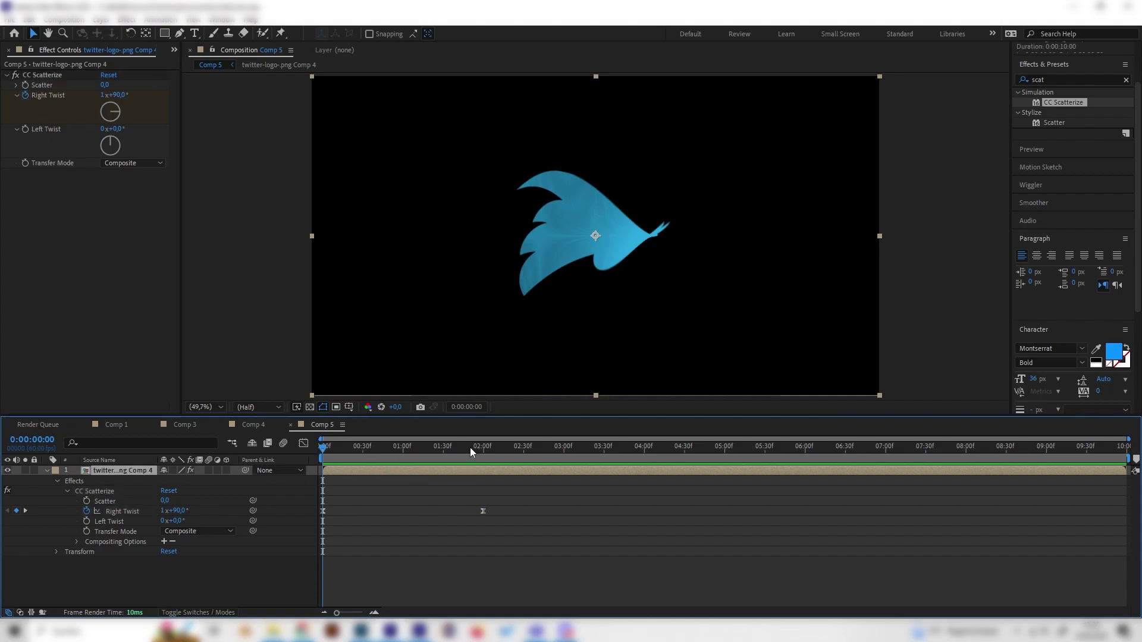
{"action": "left_click_drag", "start_coordinate": [470, 447], "coordinate": [484, 457]}
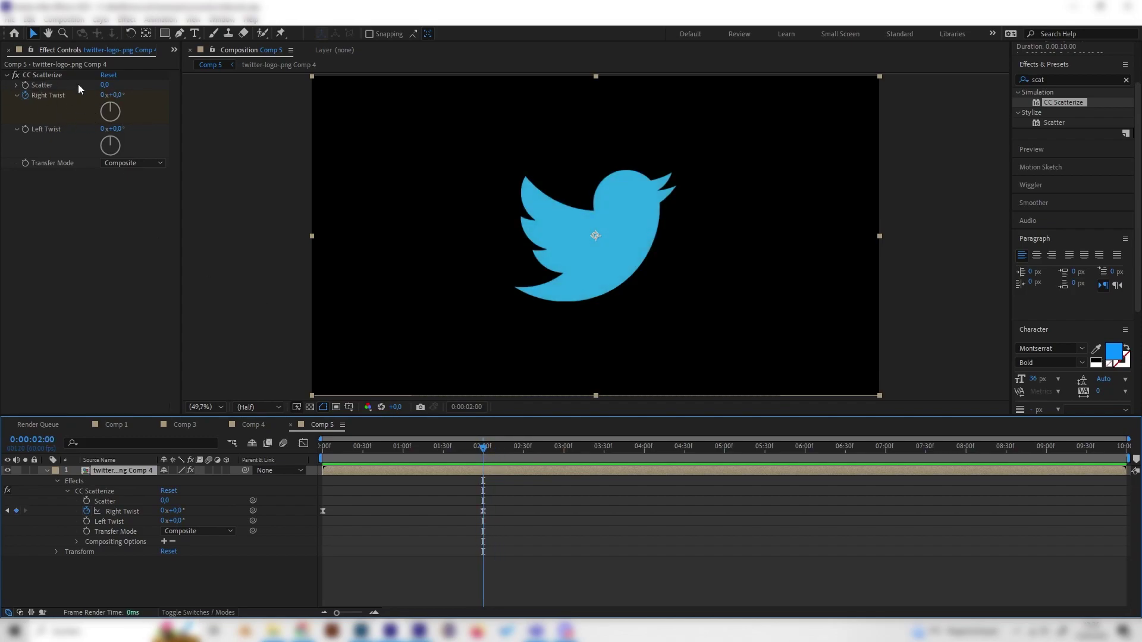
{"action": "left_click", "coordinate": [25, 85]}
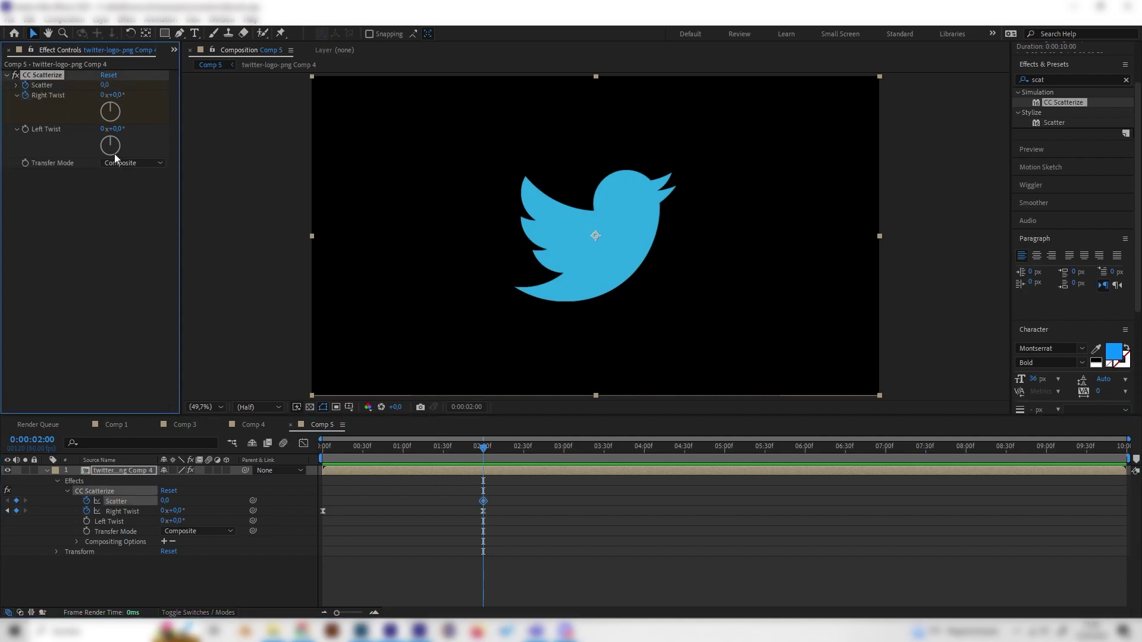
{"action": "left_click_drag", "start_coordinate": [483, 454], "coordinate": [322, 454]}
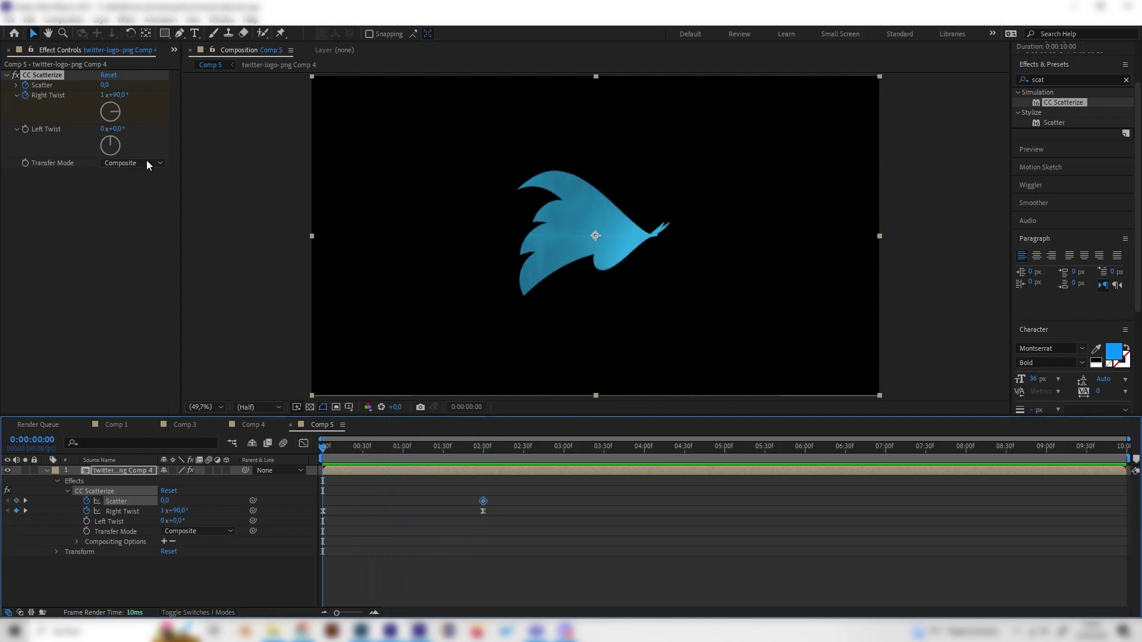
{"action": "left_click_drag", "start_coordinate": [106, 85], "coordinate": [141, 88]}
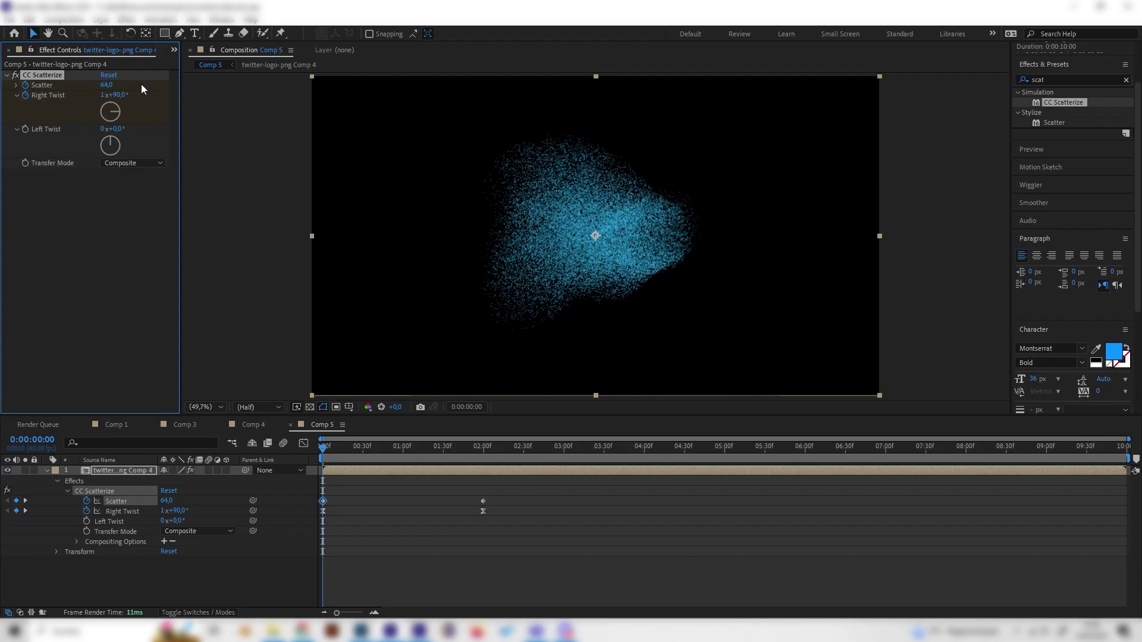
{"action": "left_click", "coordinate": [117, 85]}
{"action": "type", "text": "50"}
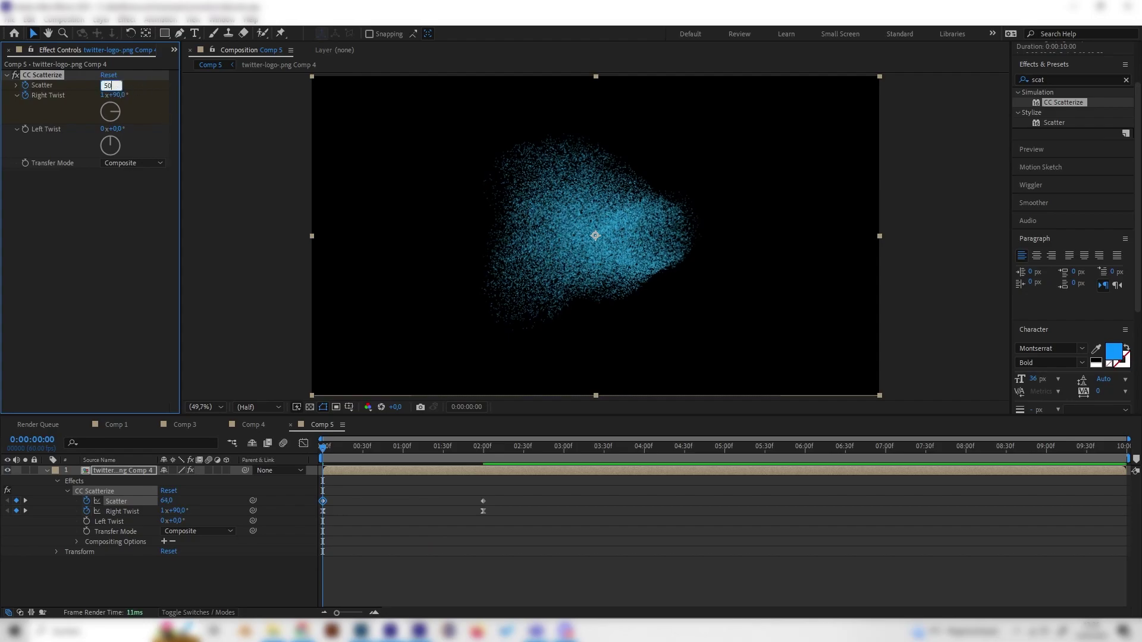
{"action": "key", "text": "Return"}
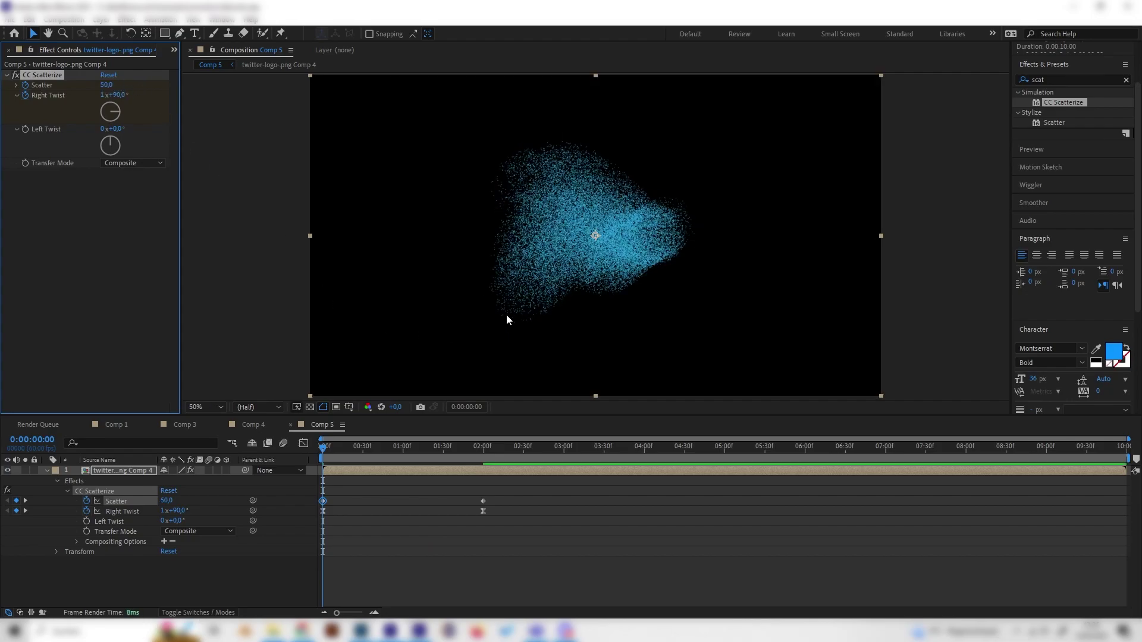
Preview the particles assembling into the bird, checking near 2 seconds
{"action": "key", "text": "slash"}
{"action": "key", "text": "comma"}
{"action": "left_click", "coordinate": [291, 460]}
{"action": "key", "text": "space"}
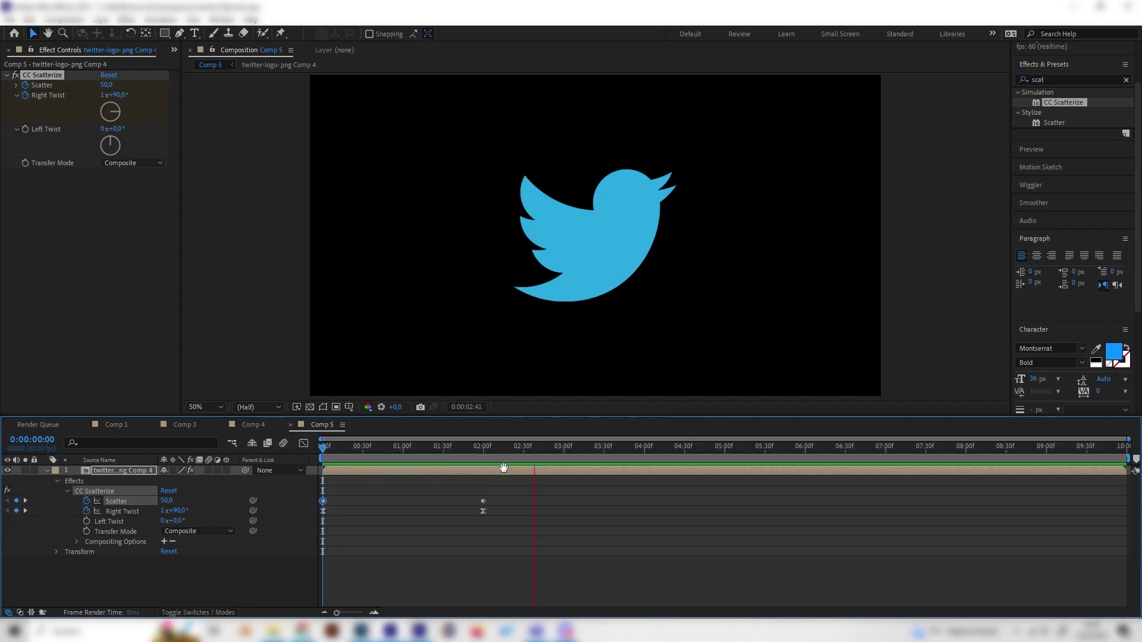
{"action": "key", "text": "space"}
{"action": "mouse_move", "coordinate": [323, 447]}
{"action": "left_mouse_down"}
{"action": "mouse_move", "coordinate": [464, 444]}
{"action": "mouse_move", "coordinate": [491, 462]}
{"action": "mouse_move", "coordinate": [302, 454]}
{"action": "left_mouse_up"}
{"action": "key", "text": "space"}
{"action": "key", "text": "space"}
{"action": "mouse_move", "coordinate": [489, 449]}
{"action": "left_mouse_down"}
{"action": "mouse_move", "coordinate": [501, 462]}
{"action": "mouse_move", "coordinate": [486, 454]}
{"action": "left_mouse_up"}
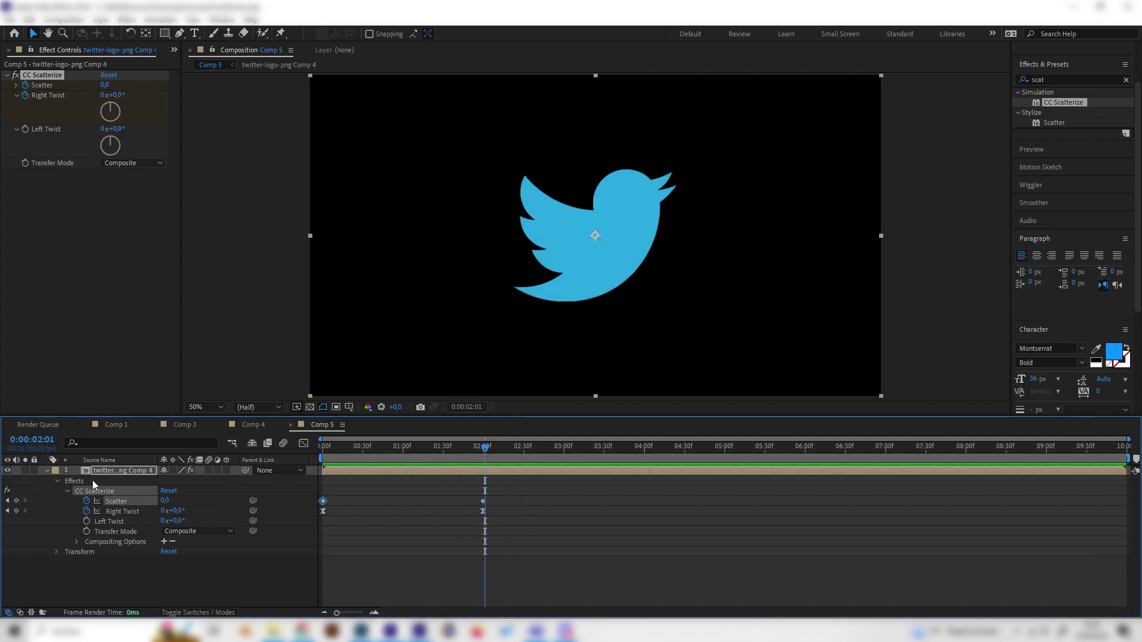
Duplicate the nested logo layer with Ctrl+D and play from the start
{"action": "left_click", "coordinate": [102, 472]}
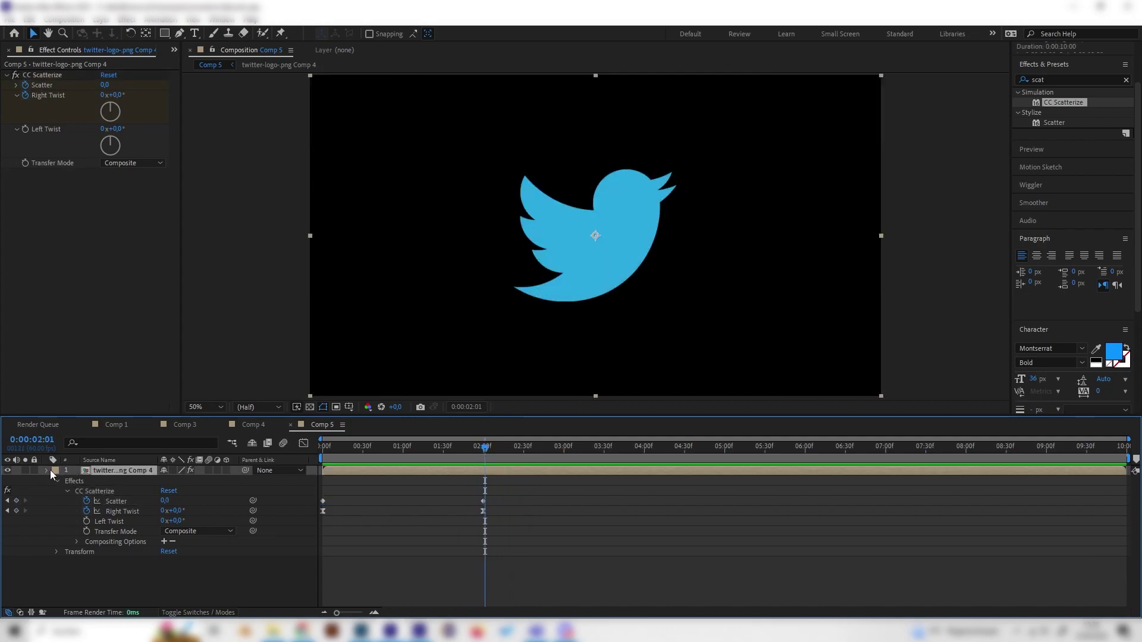
{"action": "left_click", "coordinate": [47, 470]}
{"action": "key", "text": "ctrl+d"}
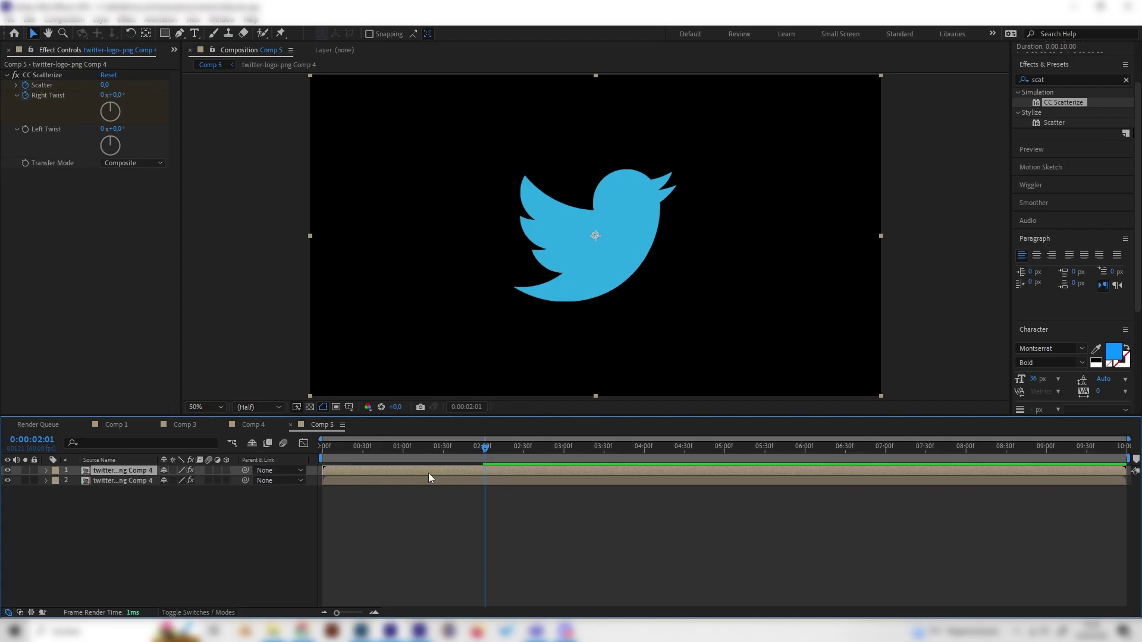
{"action": "left_click", "coordinate": [323, 458]}
{"action": "key", "text": "space"}
{"action": "key", "text": "space"}
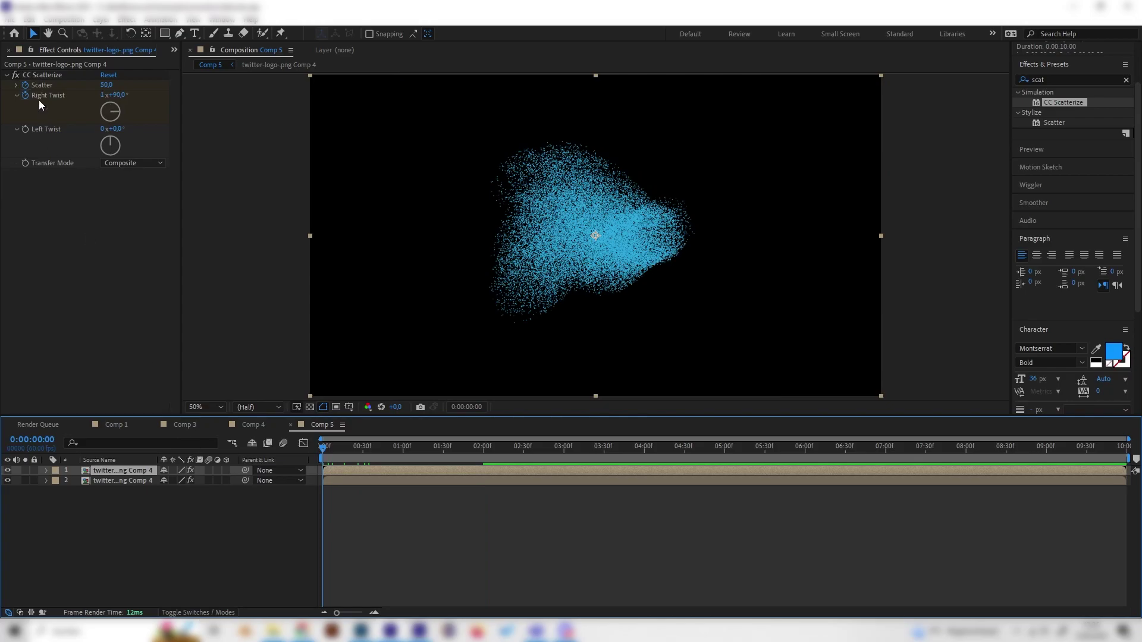
Set the CC Scatterize Scatter to 0 and go to layer 2's 2-second keyframe
{"action": "left_click", "coordinate": [26, 86]}
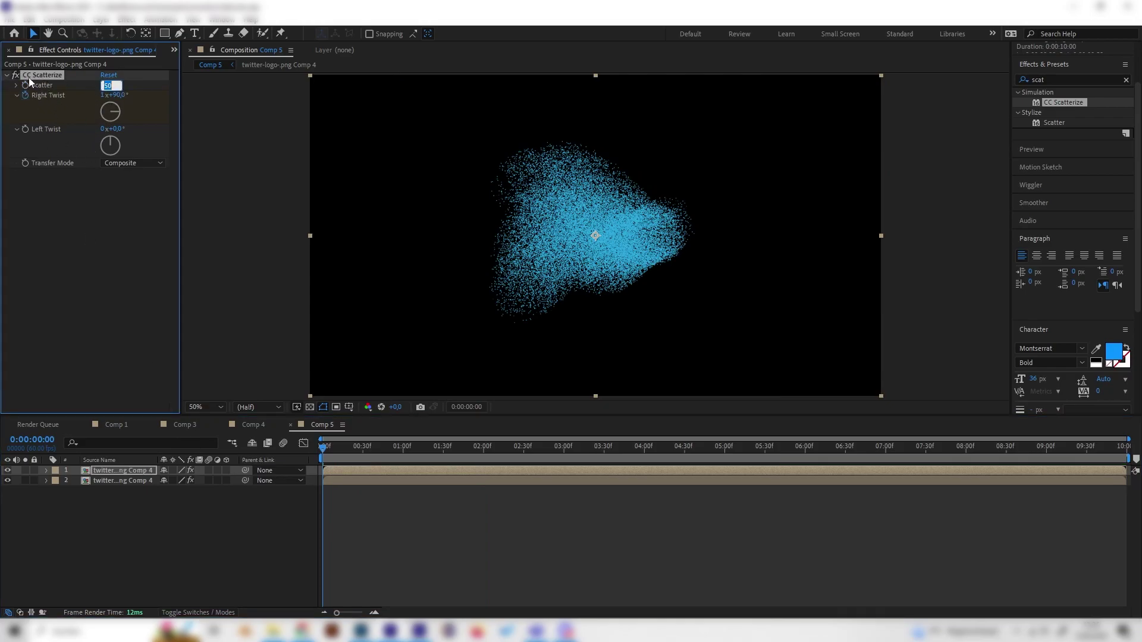
{"action": "type", "text": "0"}
{"action": "left_click", "coordinate": [114, 302]}
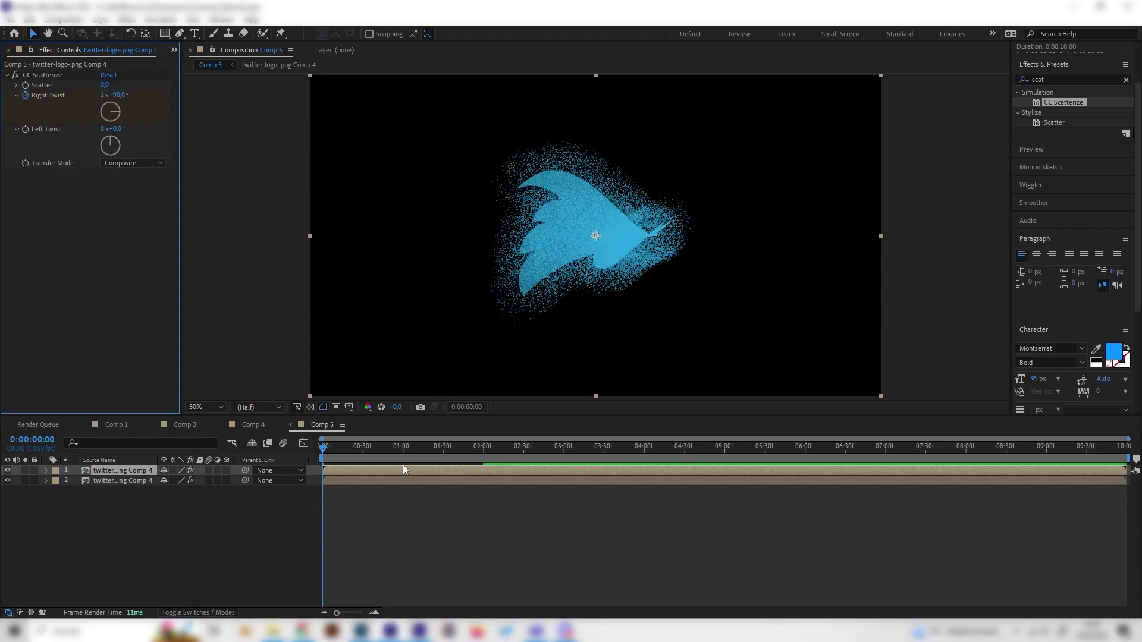
{"action": "left_click_drag", "start_coordinate": [326, 455], "coordinate": [472, 440]}
{"action": "left_click", "coordinate": [46, 481]}
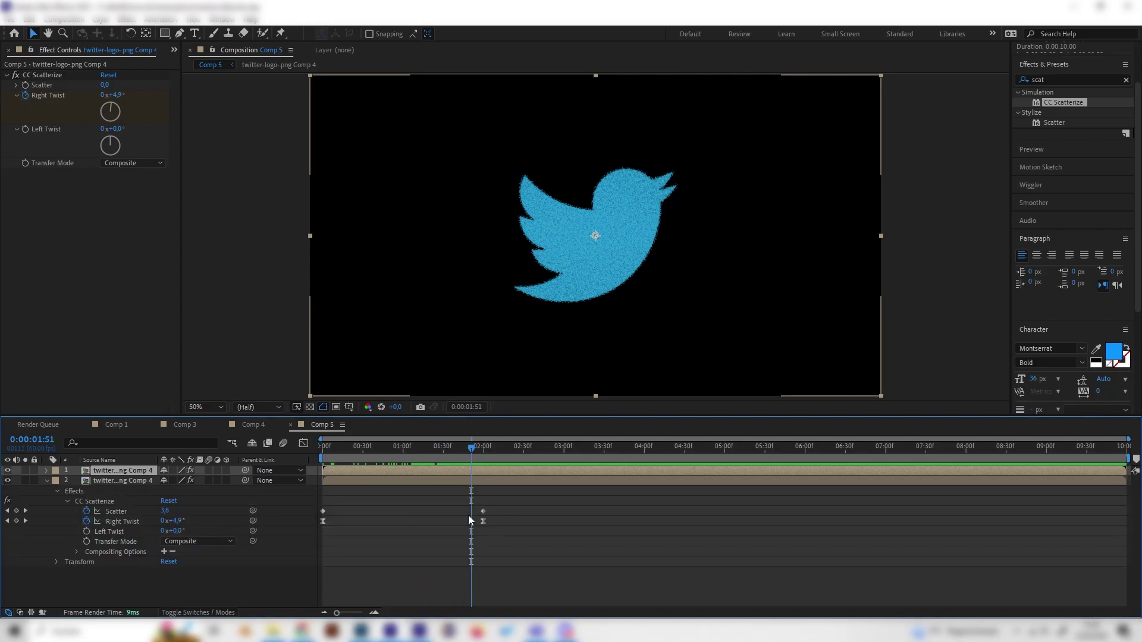
{"action": "left_click_drag", "start_coordinate": [476, 465], "coordinate": [483, 464]}
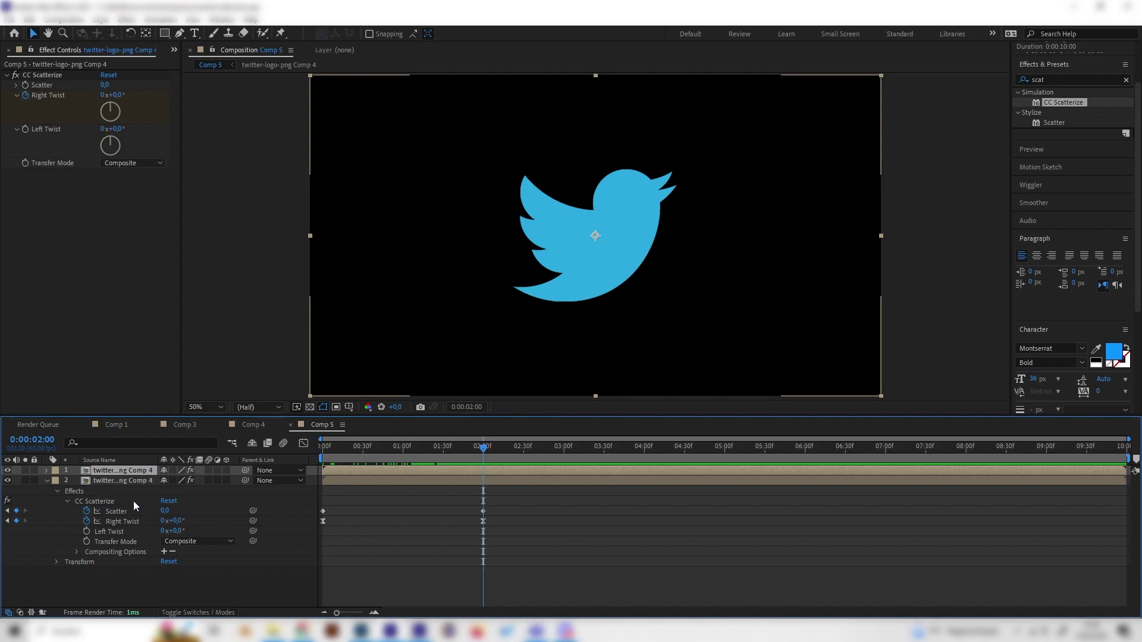
Keyframe layer 1's Opacity at 100% at 2:00 and 0% at 1:25
{"action": "key", "text": "t"}
{"action": "left_click", "coordinate": [94, 481]}
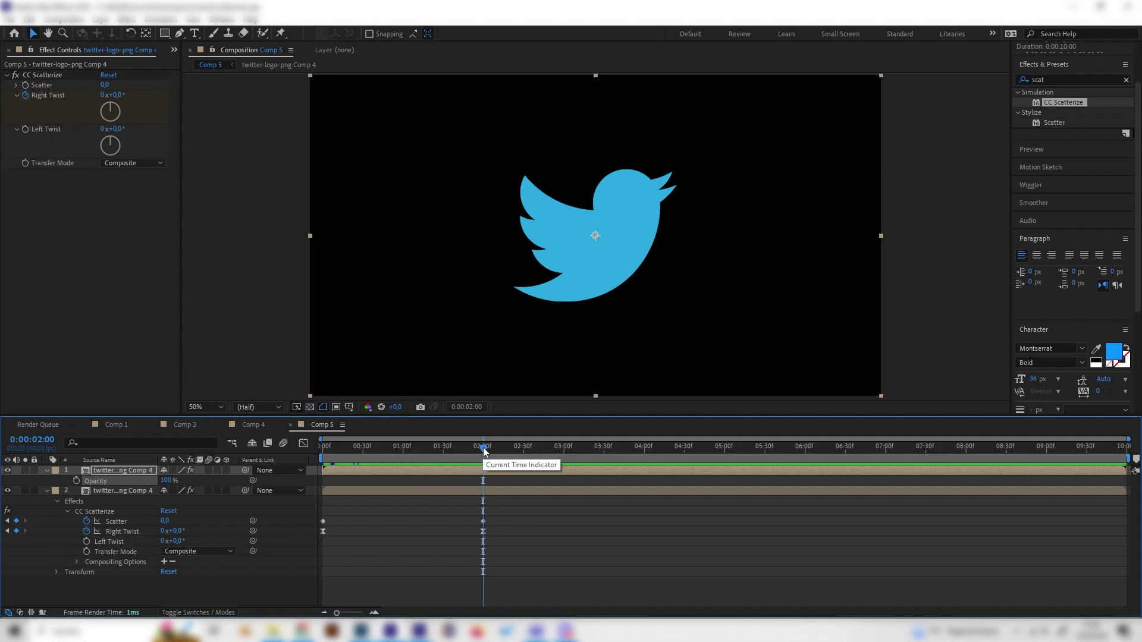
{"action": "left_click", "coordinate": [76, 480]}
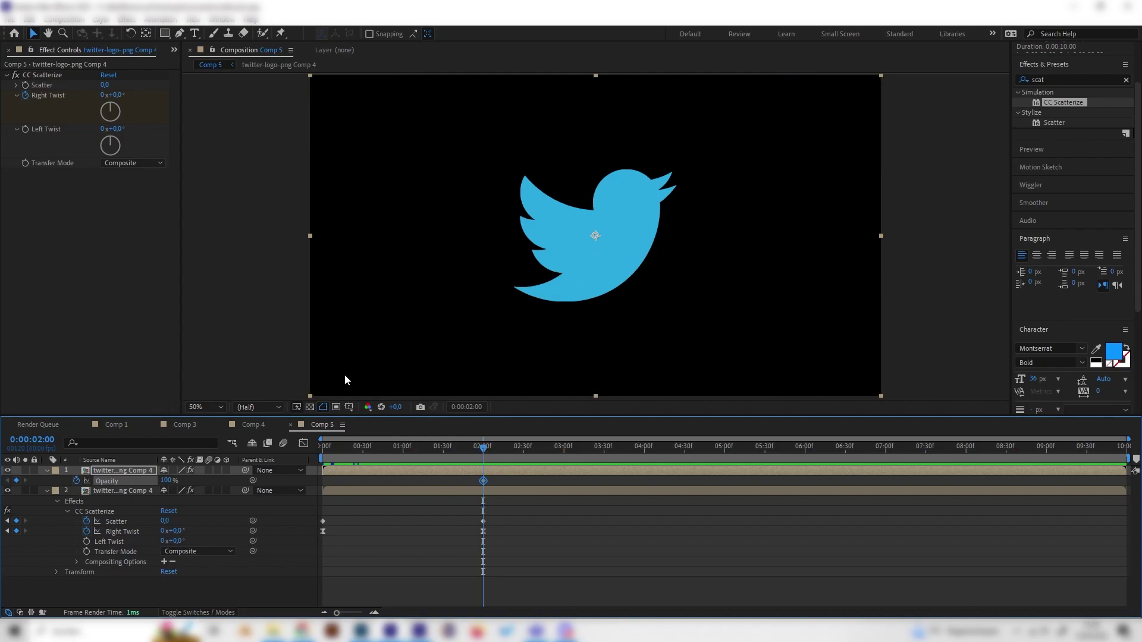
{"action": "left_click_drag", "start_coordinate": [481, 443], "coordinate": [436, 434]}
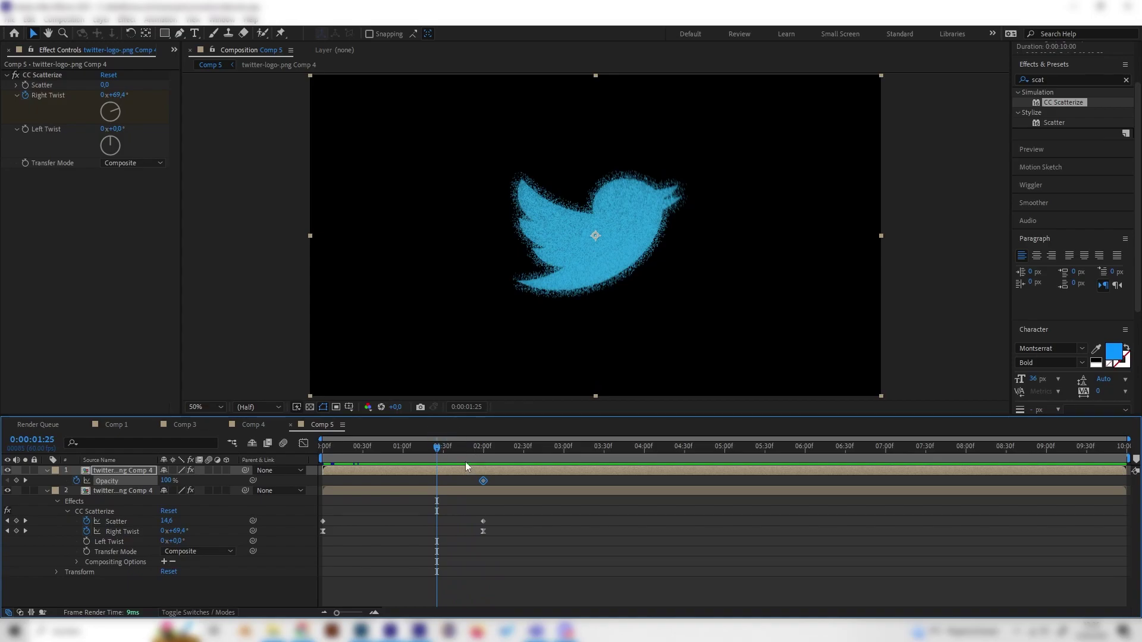
{"action": "left_click_drag", "start_coordinate": [165, 481], "coordinate": [110, 493]}
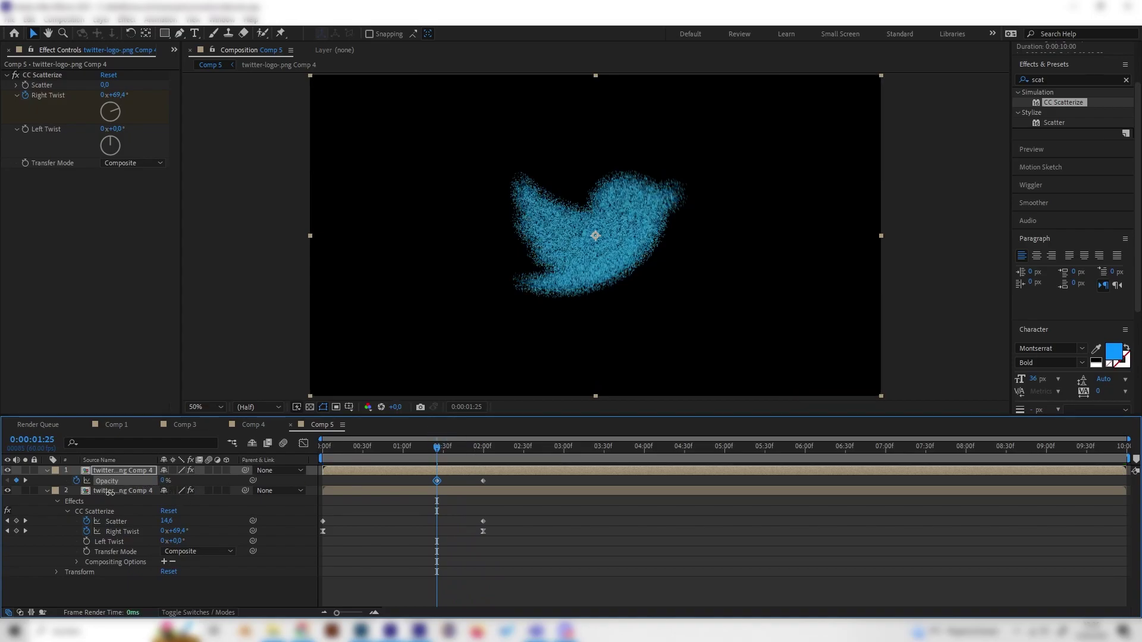
{"action": "left_click_drag", "start_coordinate": [438, 446], "coordinate": [420, 480]}
Preview the animation repeatedly, checking the blend around 1 second and 1:43
{"action": "key", "text": "space"}
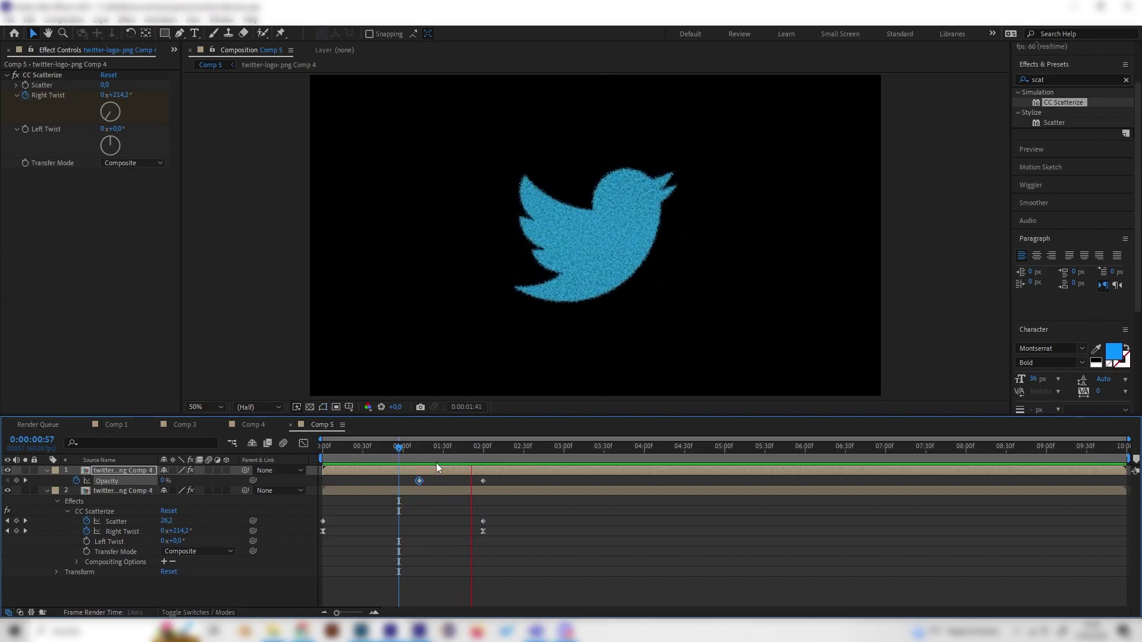
{"action": "left_click", "coordinate": [410, 457]}
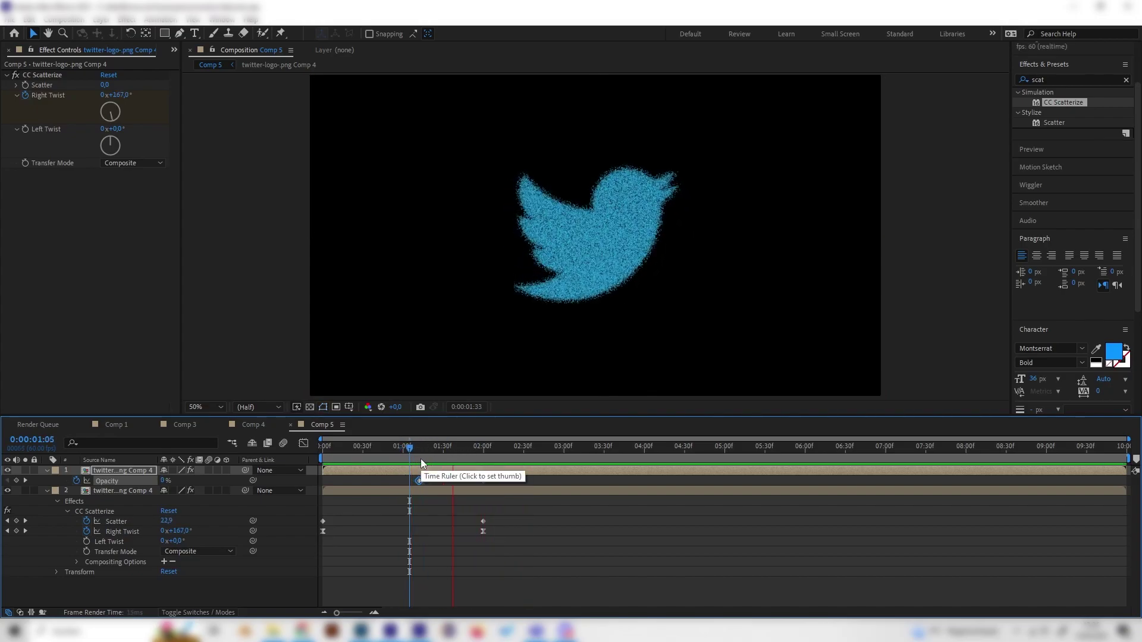
{"action": "key", "text": "space"}
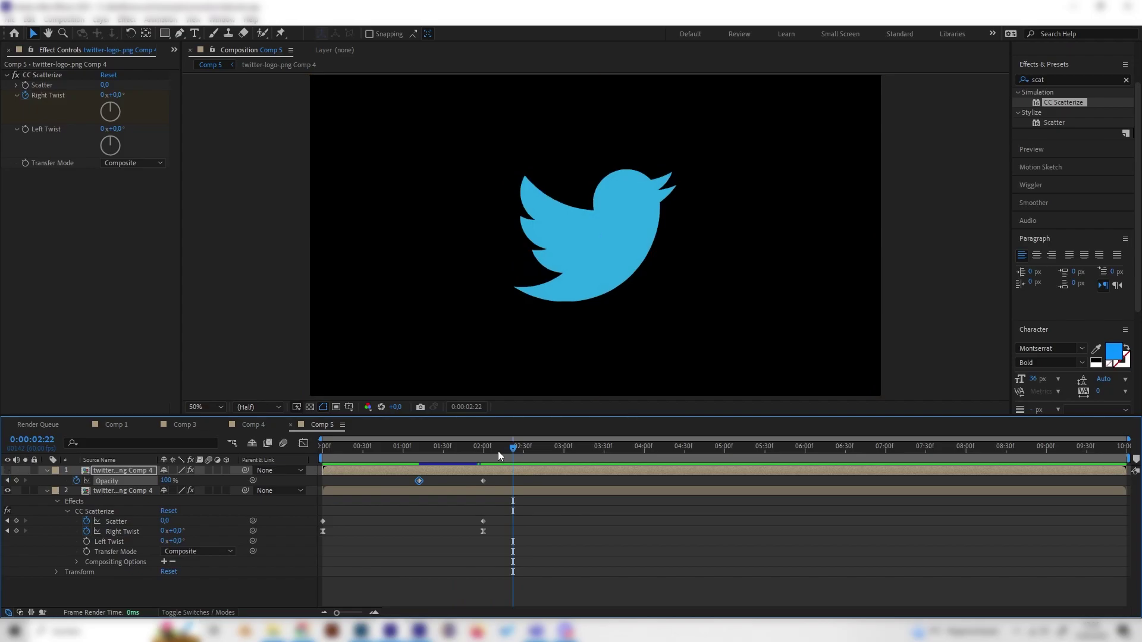
{"action": "key", "text": "space"}
{"action": "left_click", "coordinate": [409, 464]}
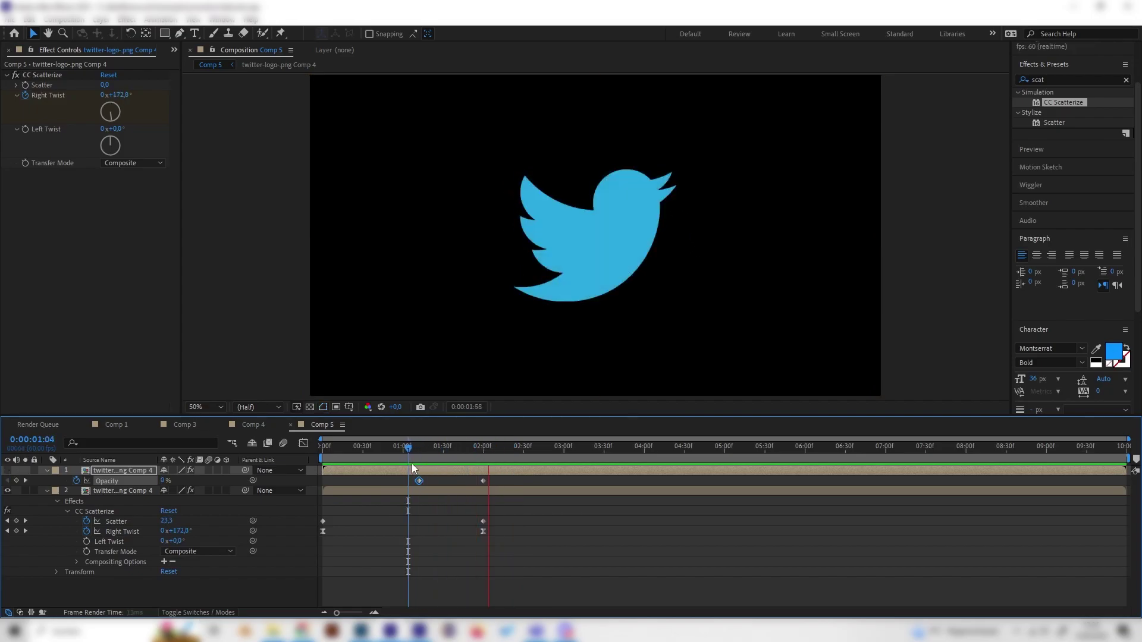
{"action": "left_click", "coordinate": [469, 452]}
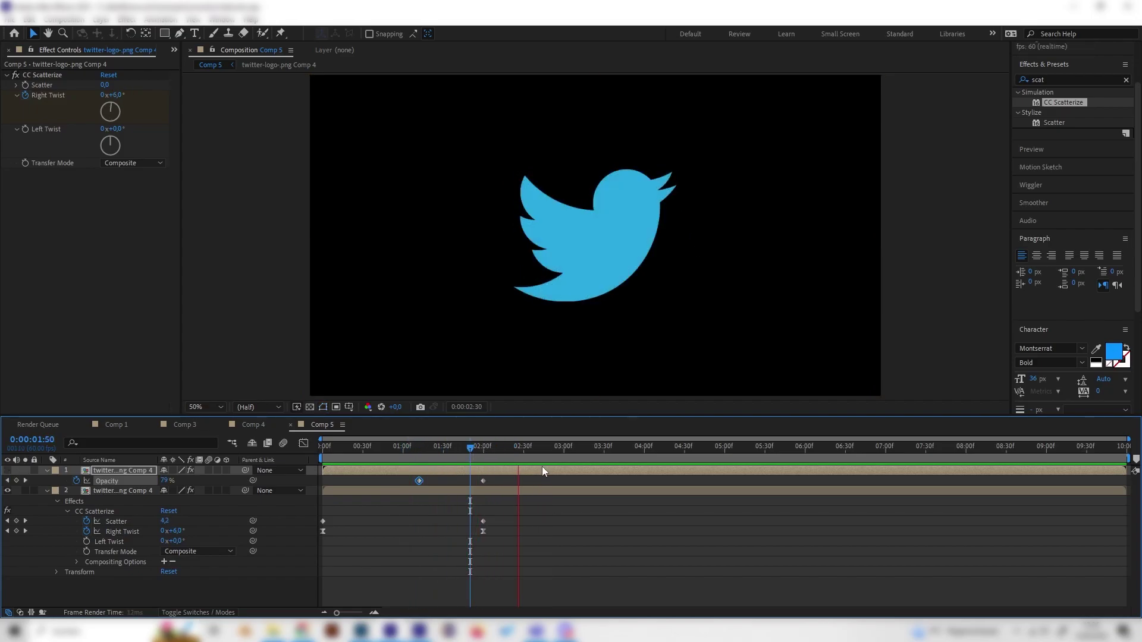
{"action": "left_click_drag", "start_coordinate": [470, 452], "coordinate": [457, 456]}
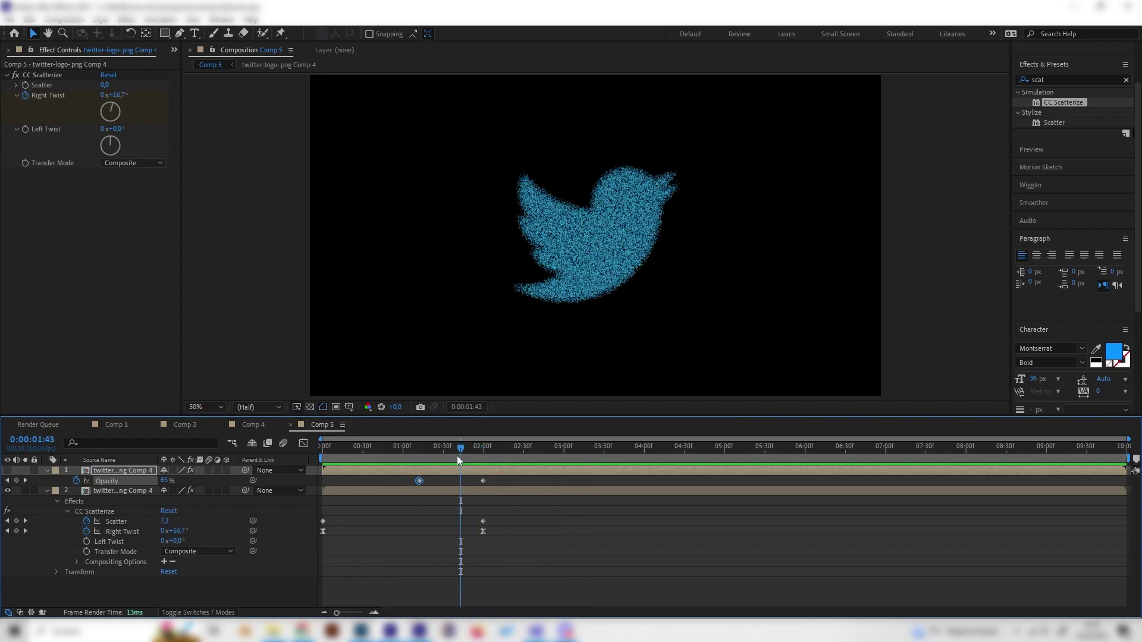
{"action": "key", "text": "space"}
{"action": "key", "text": "space"}
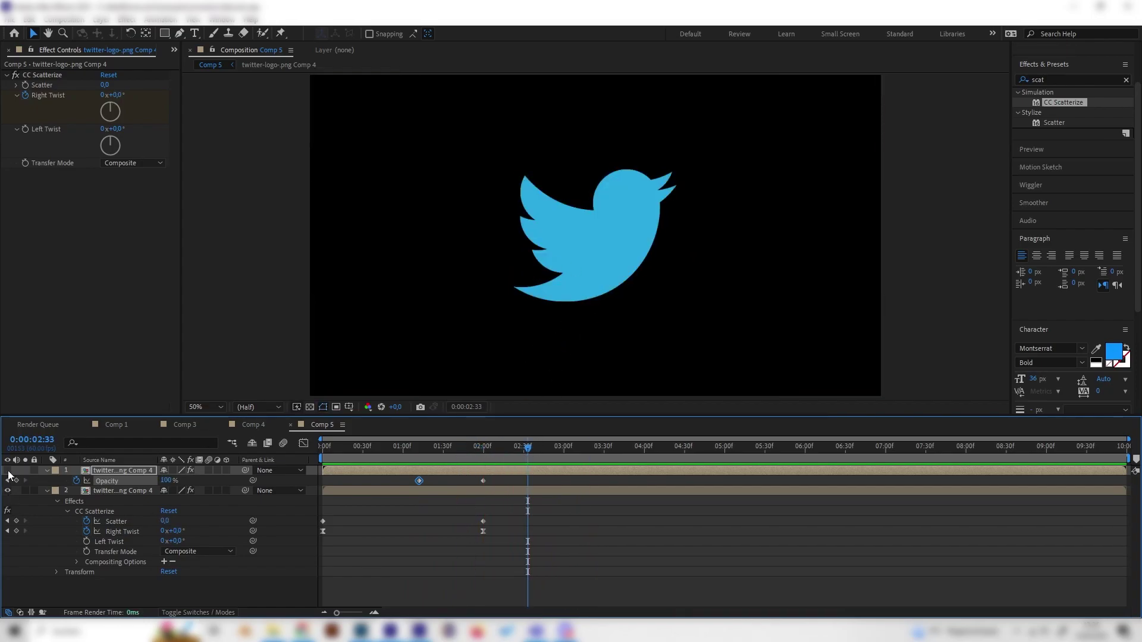
{"action": "left_click_drag", "start_coordinate": [564, 445], "coordinate": [412, 469]}
{"action": "key", "text": "space"}
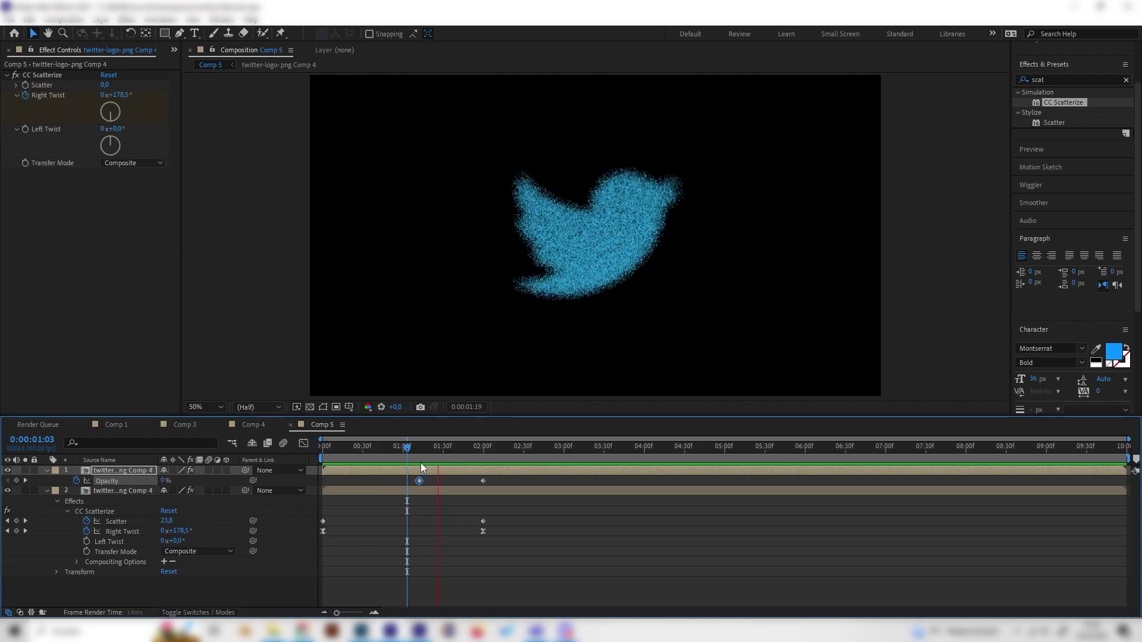
{"action": "key", "text": "space"}
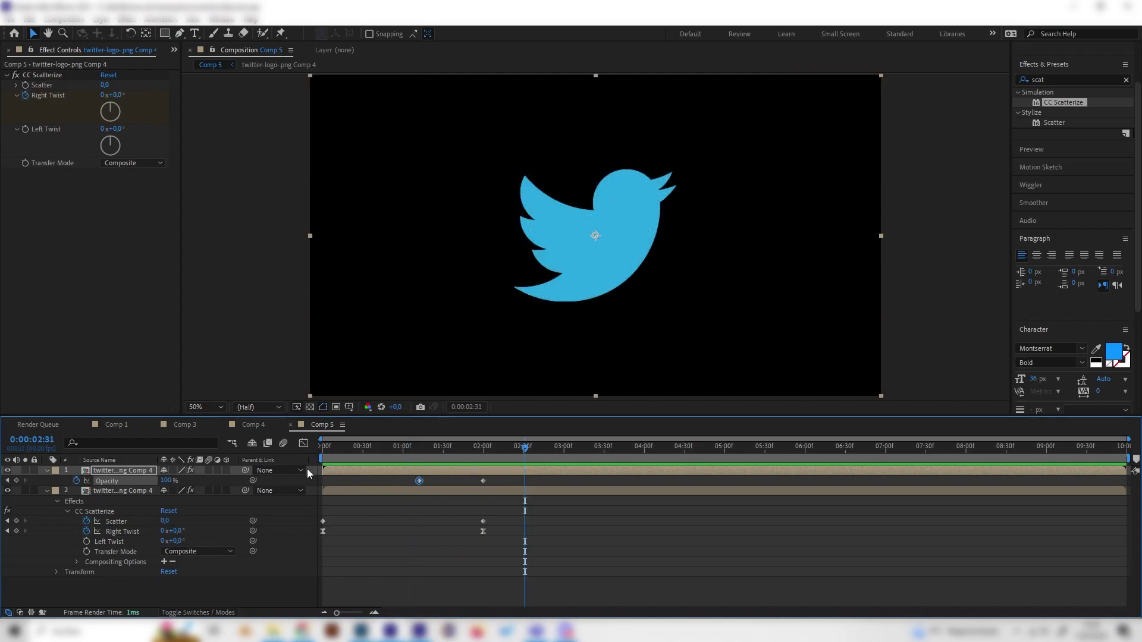
{"action": "left_click", "coordinate": [47, 491]}
Keyframe layer 2's Opacity from 0% at 0:00 to 100% at 0:31, then preview
{"action": "left_click_drag", "start_coordinate": [344, 451], "coordinate": [308, 451]}
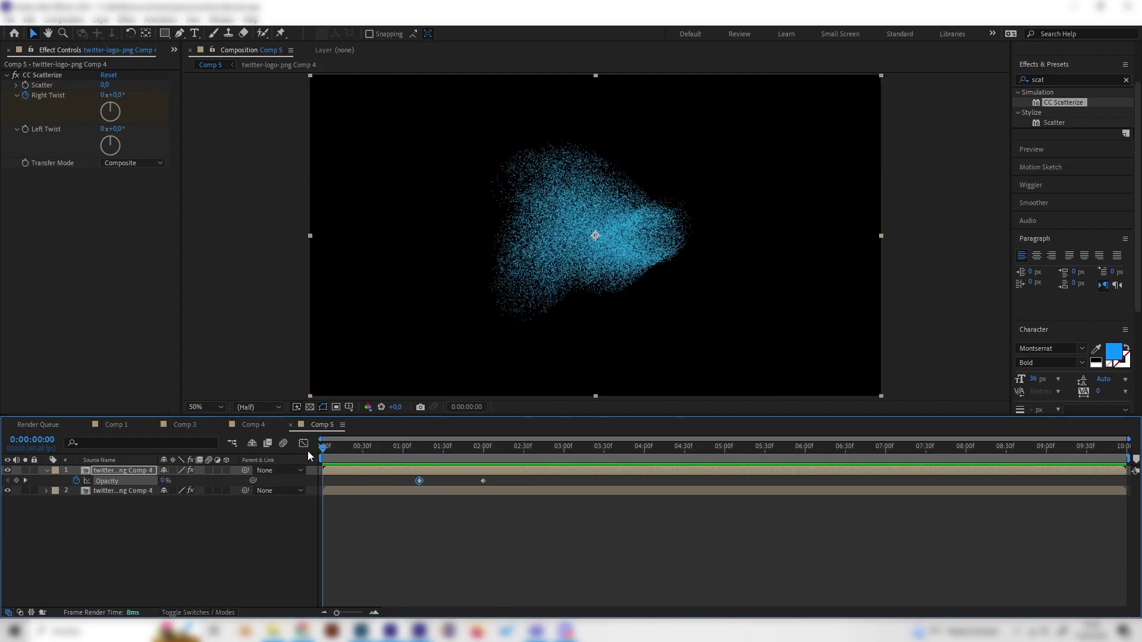
{"action": "left_click", "coordinate": [122, 491]}
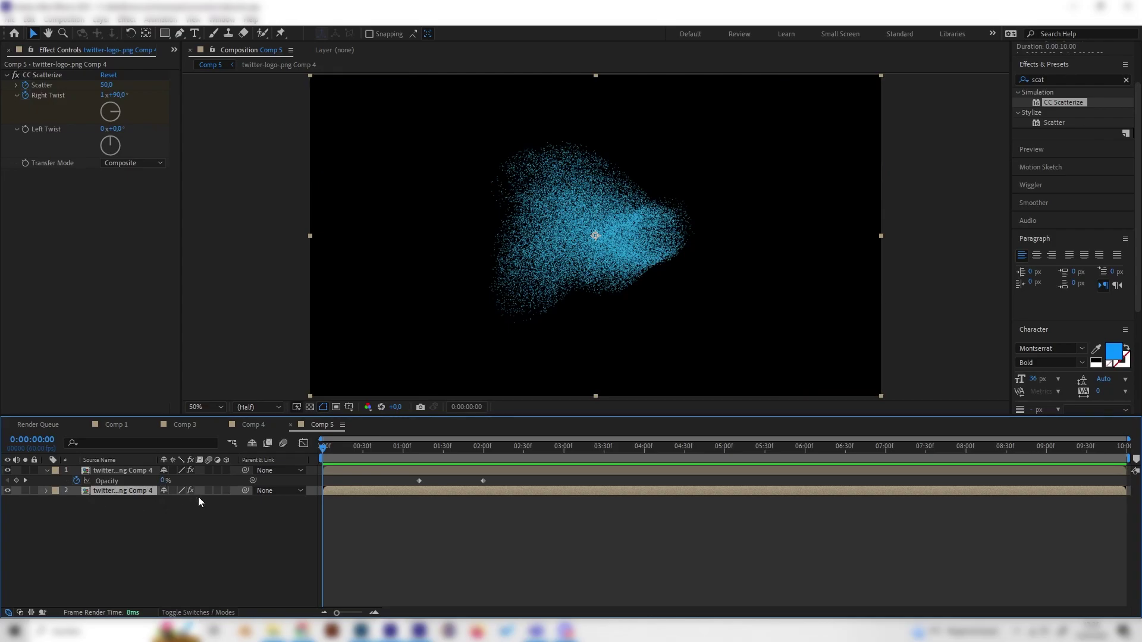
{"action": "left_click_drag", "start_coordinate": [335, 451], "coordinate": [367, 463]}
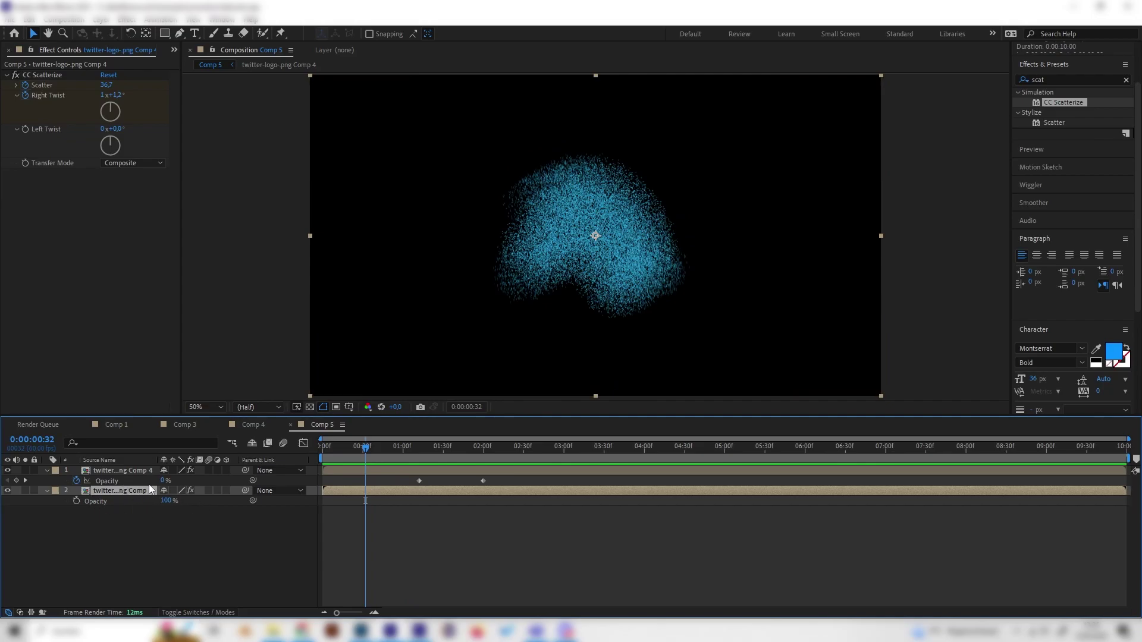
{"action": "mouse_move", "coordinate": [379, 450]}
{"action": "left_mouse_down"}
{"action": "mouse_move", "coordinate": [325, 455]}
{"action": "mouse_move", "coordinate": [363, 460]}
{"action": "left_mouse_up"}
{"action": "left_click", "coordinate": [77, 501]}
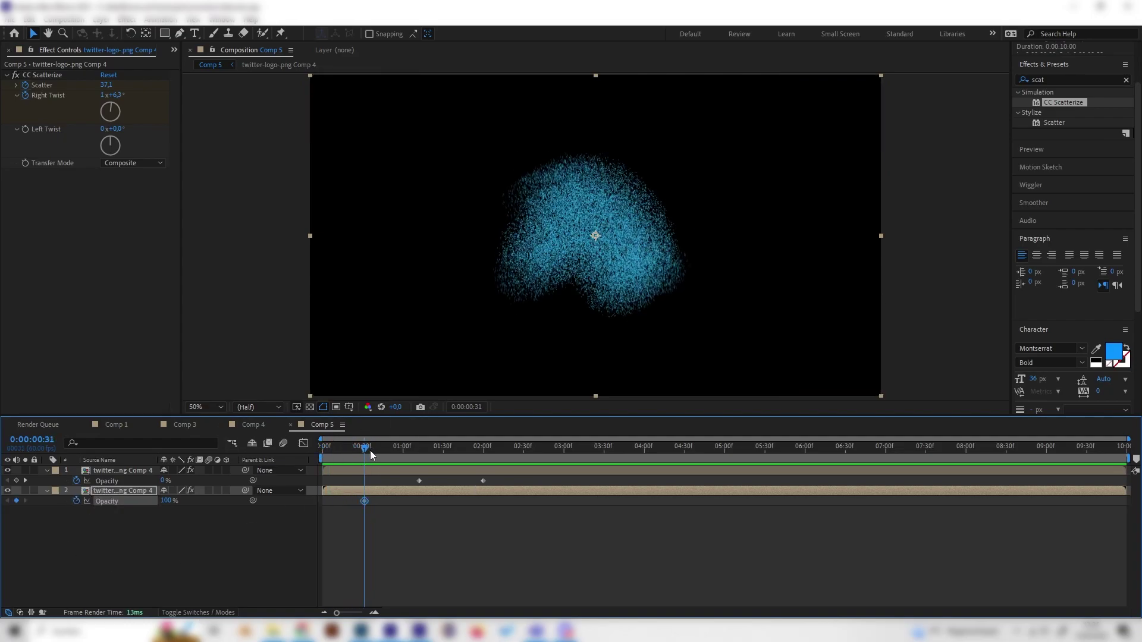
{"action": "key", "text": "Home"}
{"action": "left_click", "coordinate": [167, 501]}
{"action": "type", "text": "0"}
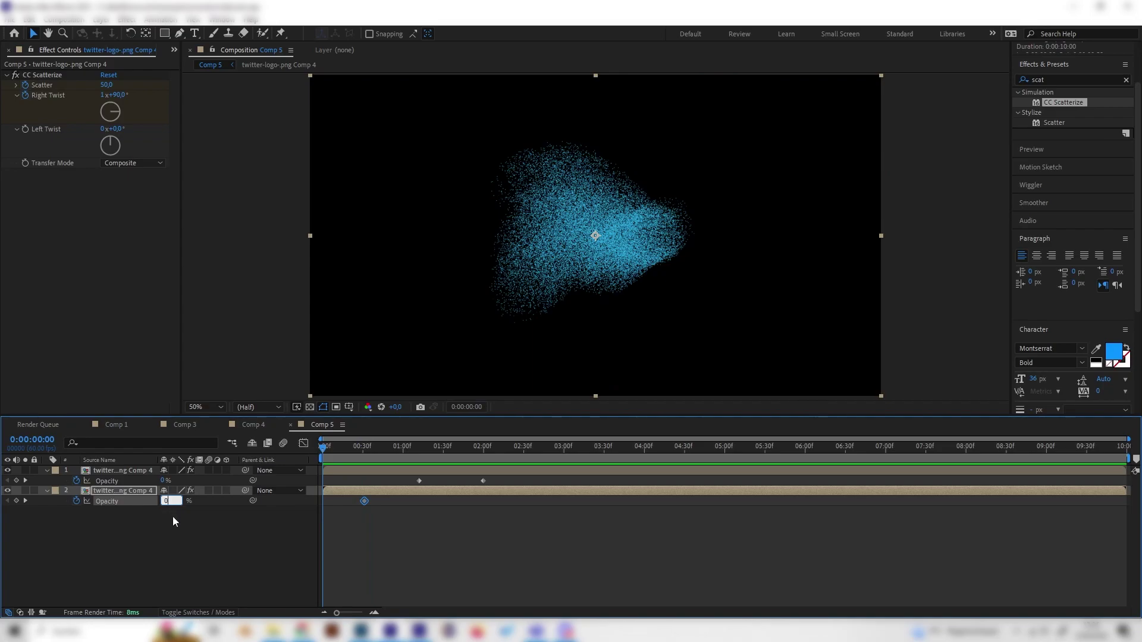
{"action": "left_click", "coordinate": [172, 517]}
{"action": "key", "text": "space"}
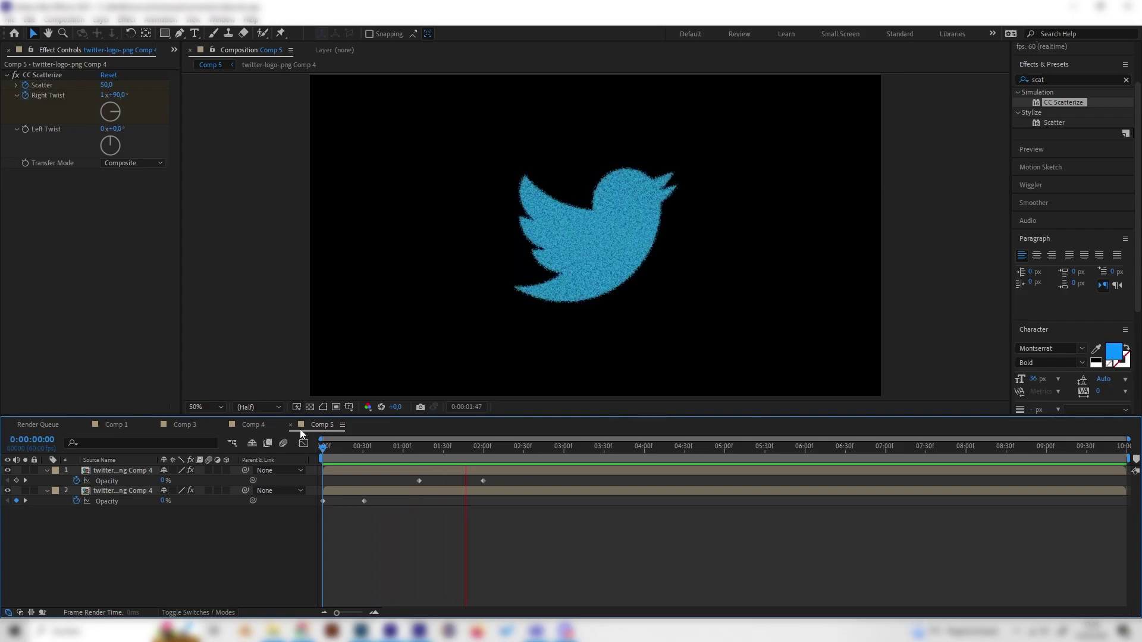
{"action": "left_click_drag", "start_coordinate": [441, 448], "coordinate": [390, 473]}
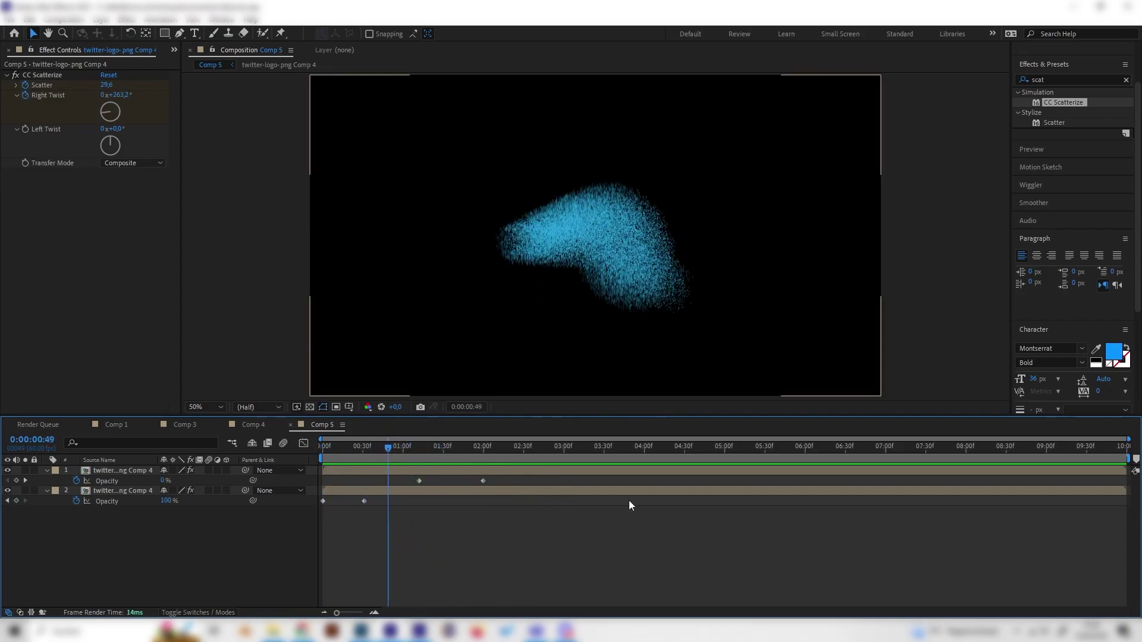